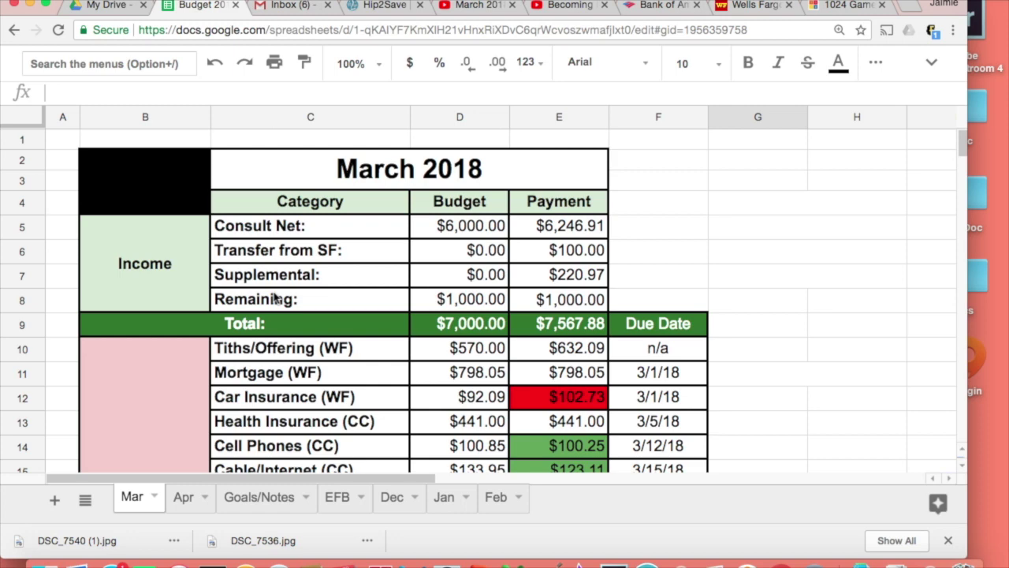
Review the Income section of the March 2018 budget, comparing budgeted and received amounts for each source through the section total
left_click(69, 142)
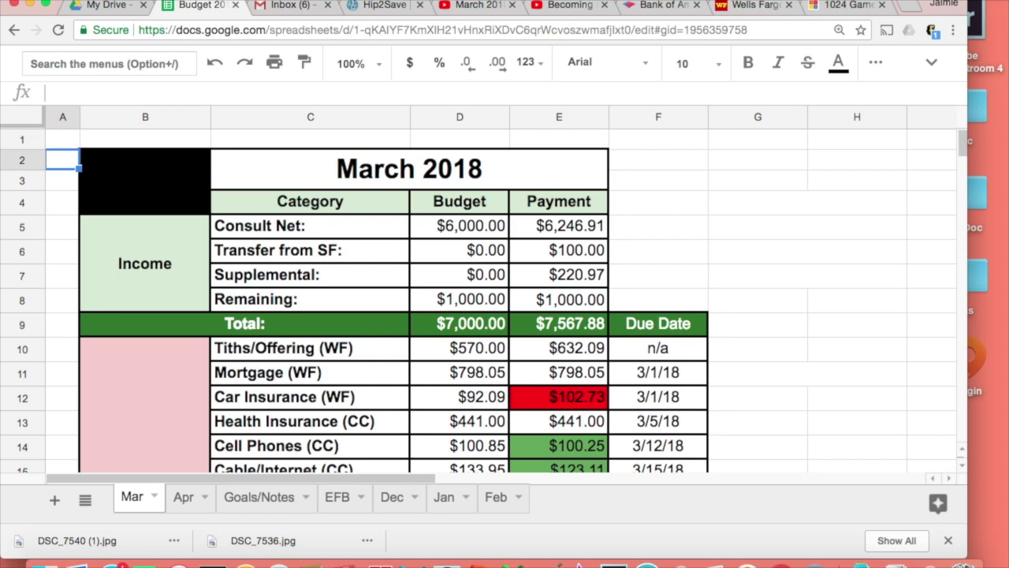
left_click(88, 249)
left_click(310, 225)
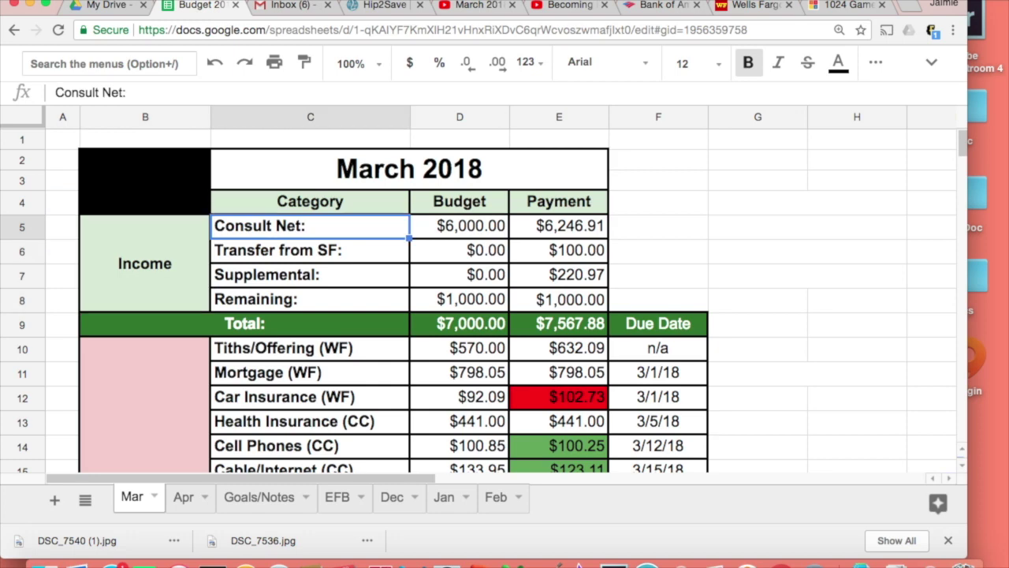
left_click(460, 226)
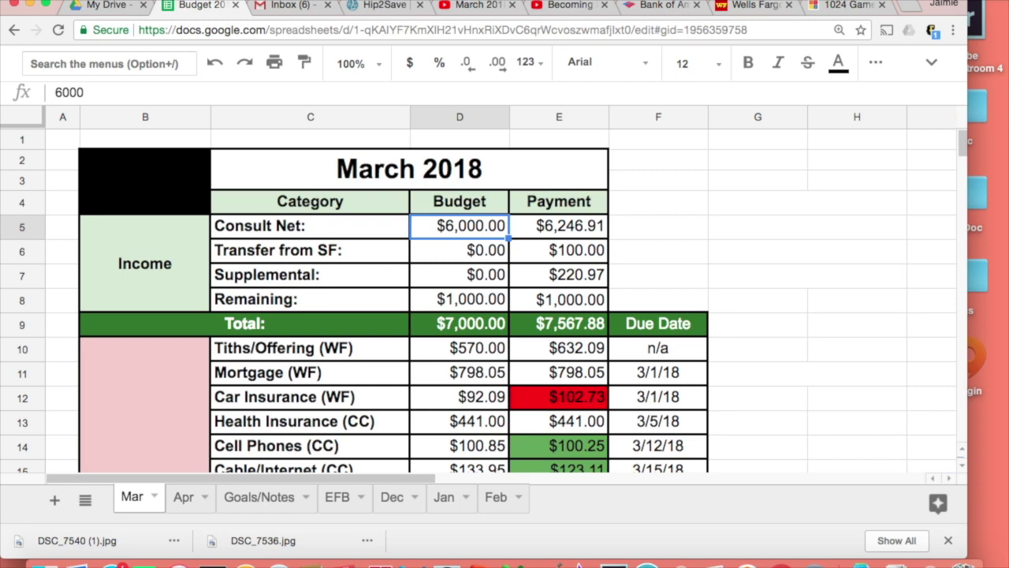
left_click(559, 225)
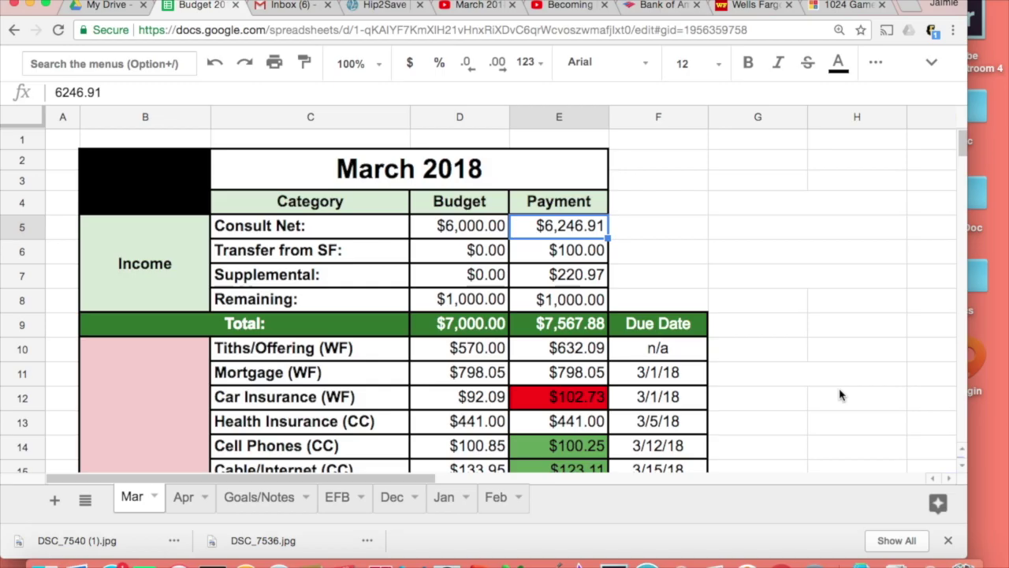
key("Down")
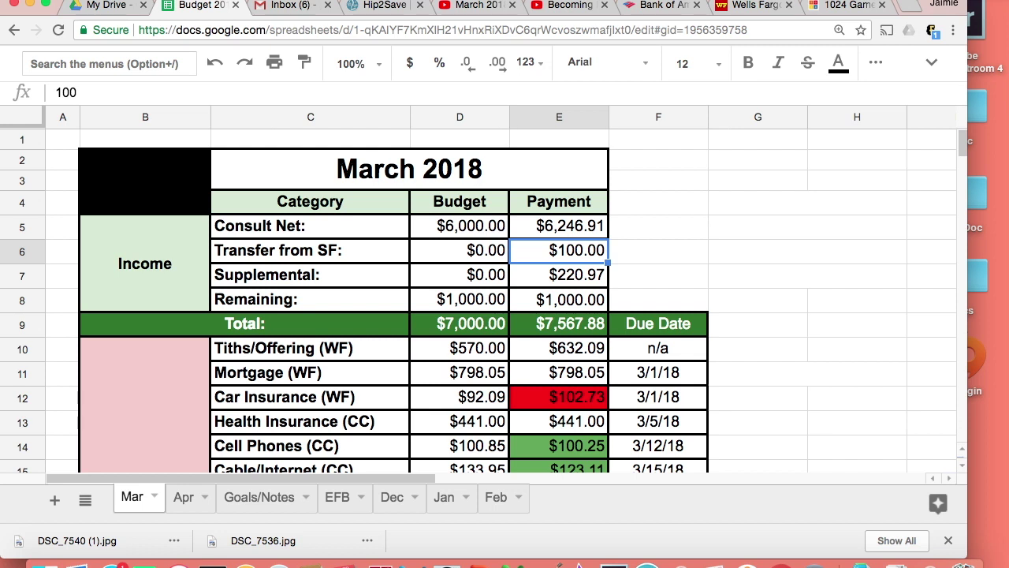
key("Down")
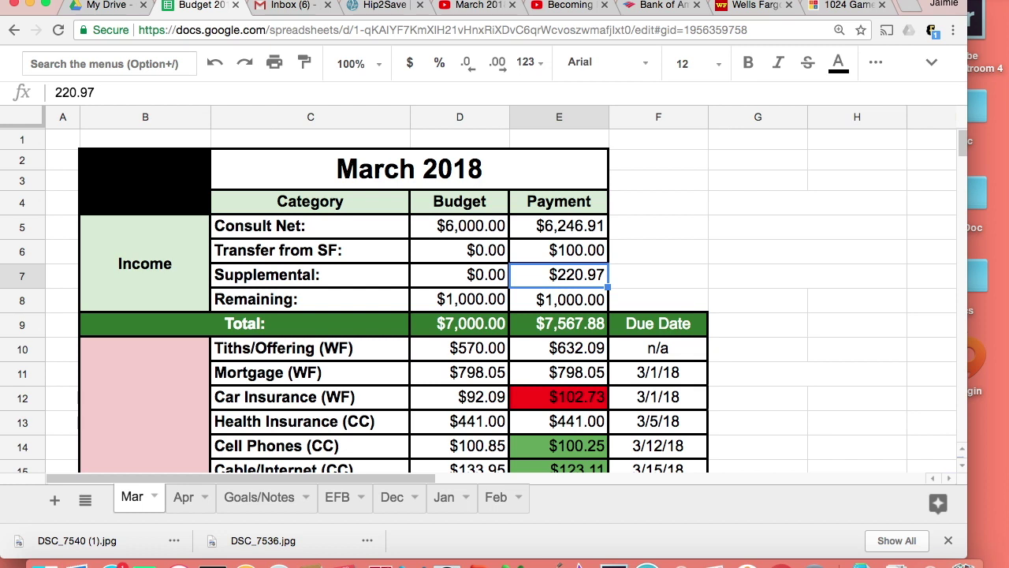
left_click(560, 298)
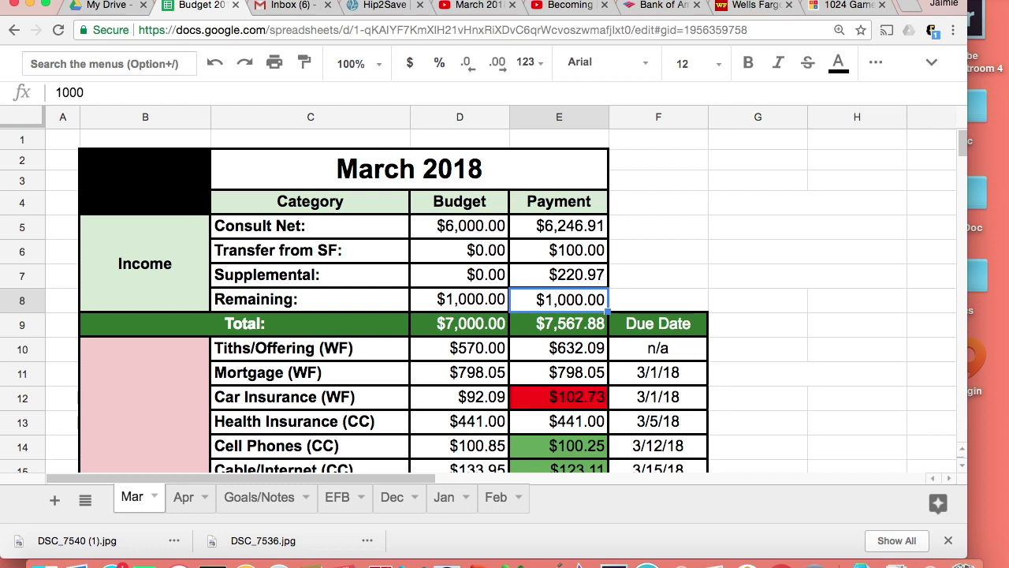
left_click(559, 323)
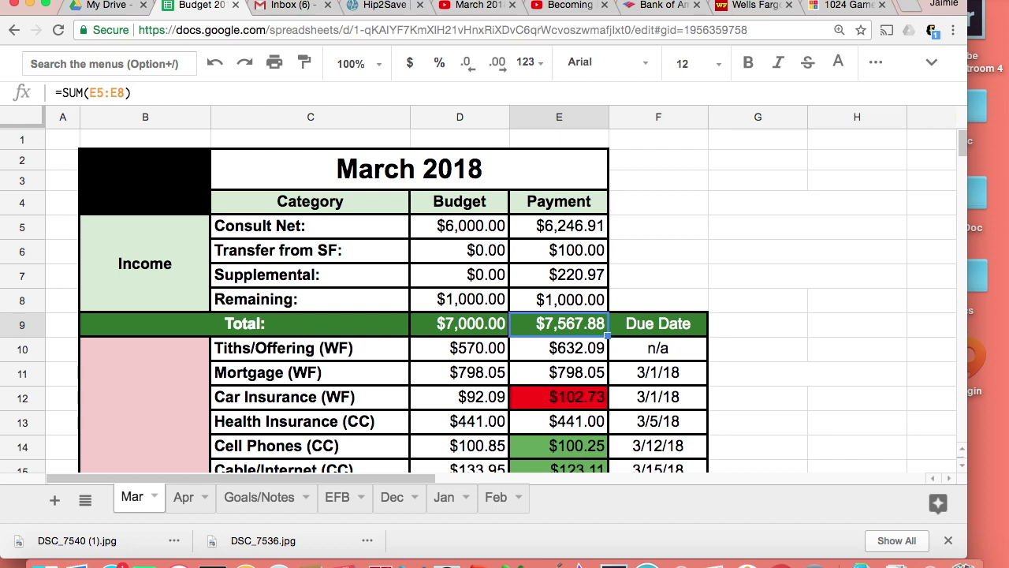
Compare the budgeted amounts with the payments for Tiths/Offering and Mortgage in the Regular Cost section
left_click(559, 348)
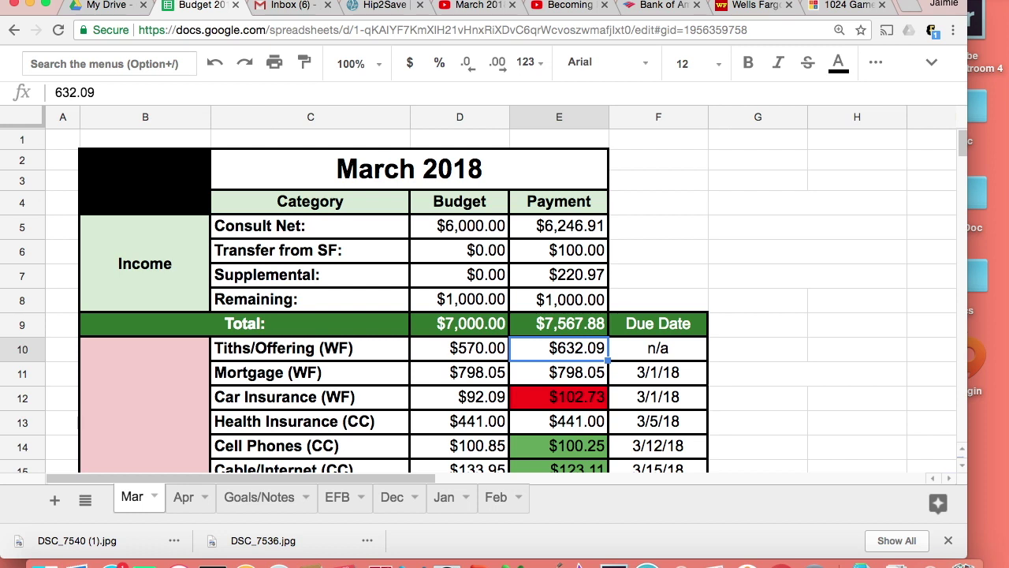
key("Left")
key("Left")
key("Right")
key("Right")
left_click(560, 373)
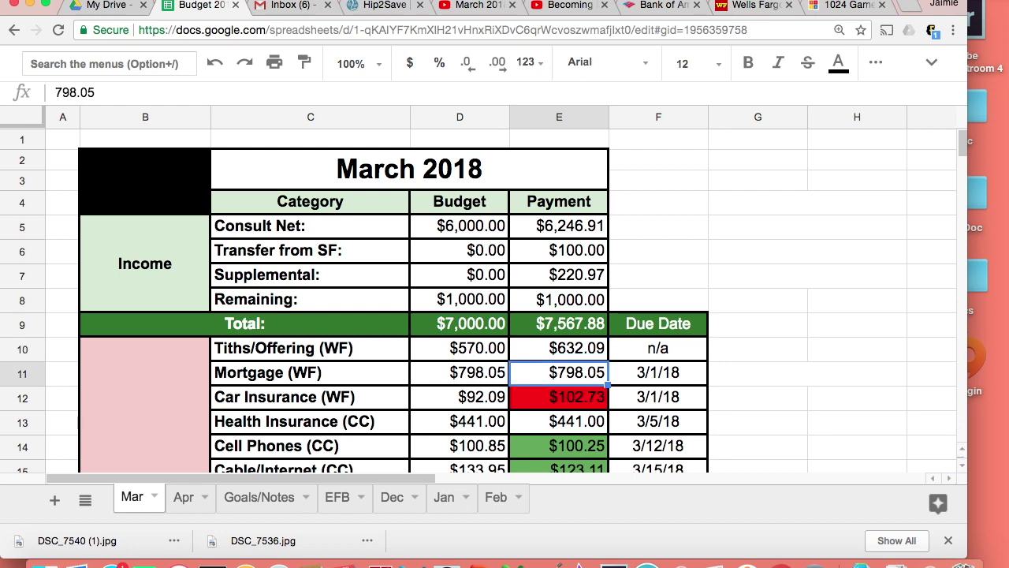
key("Down")
key("Down")
key("Down")
key("Down")
key("Down")
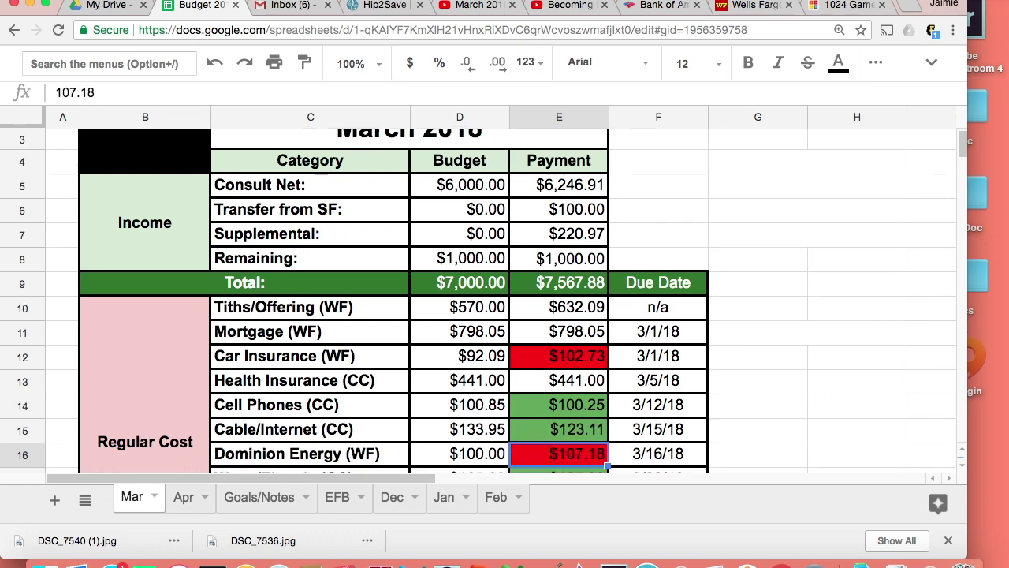
key("Down")
key("Up")
key("Up")
key("Up")
key("Up")
key("Up")
key("Up")
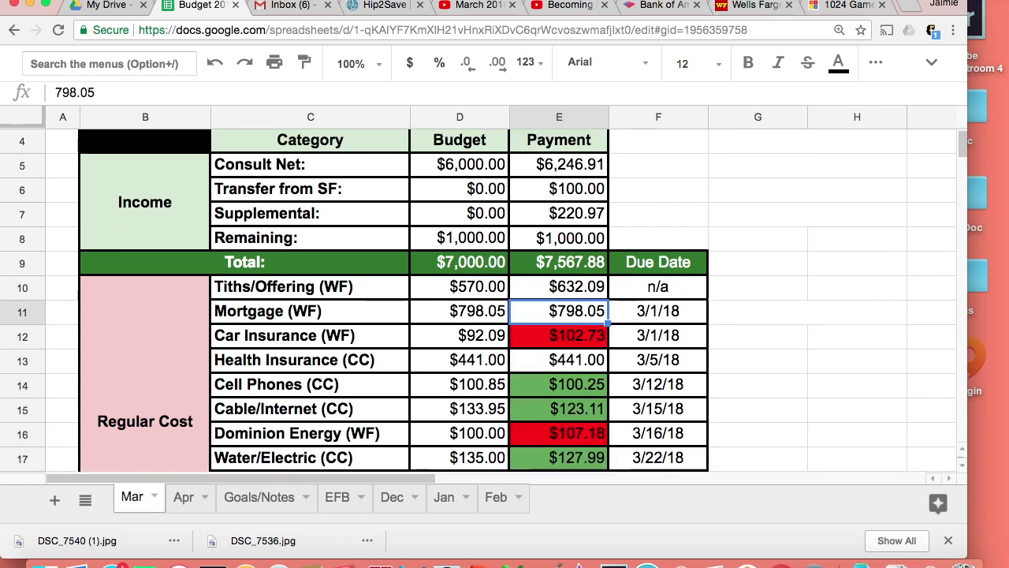
left_click(460, 311)
left_click(559, 311)
Compare budget and payment for Car Insurance, Health Insurance and Cell Phones in the Regular Cost section
left_click(559, 335)
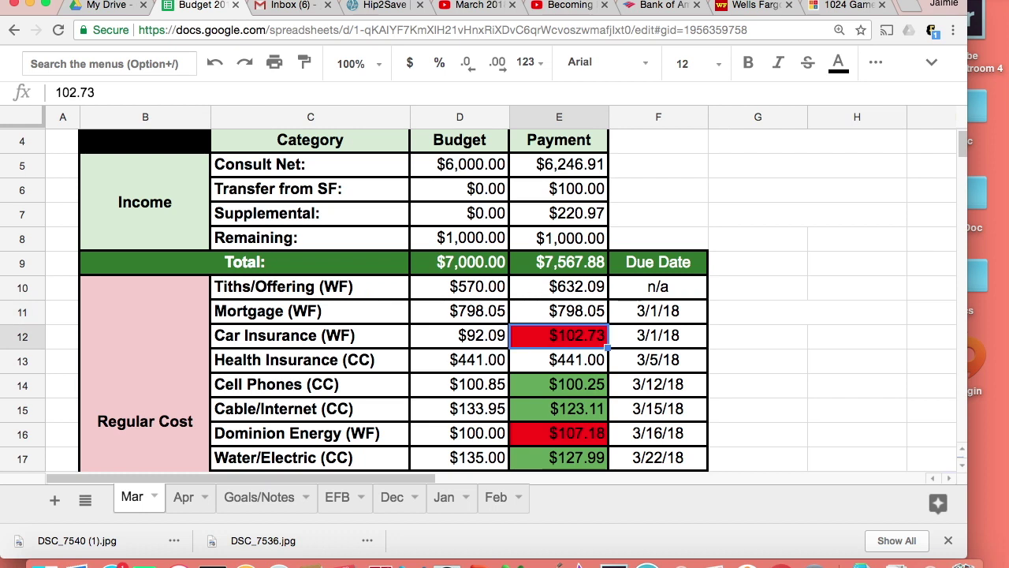
left_click(460, 336)
left_click(309, 335)
left_click(459, 335)
left_click(559, 335)
left_click(559, 359)
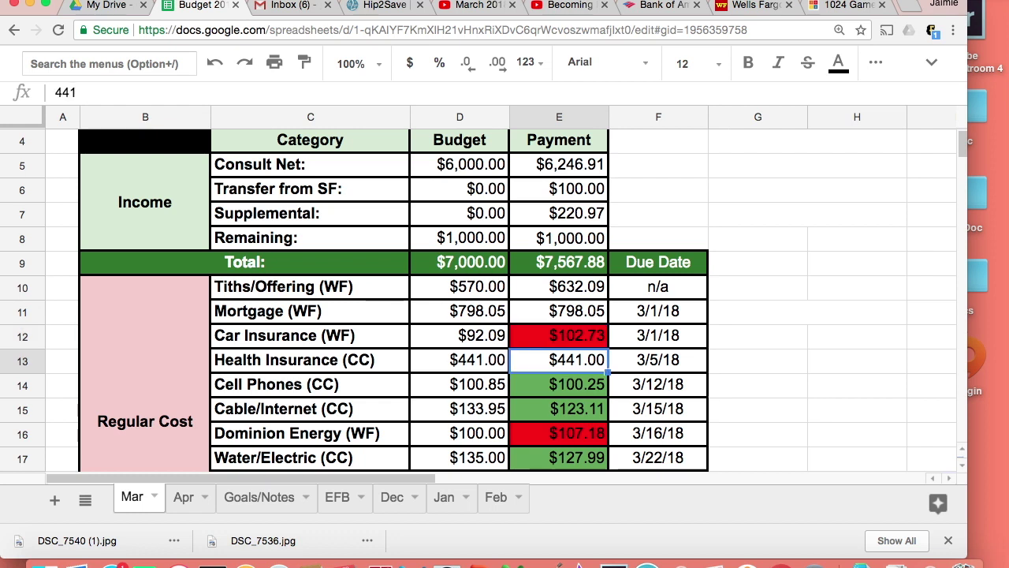
left_click(559, 384)
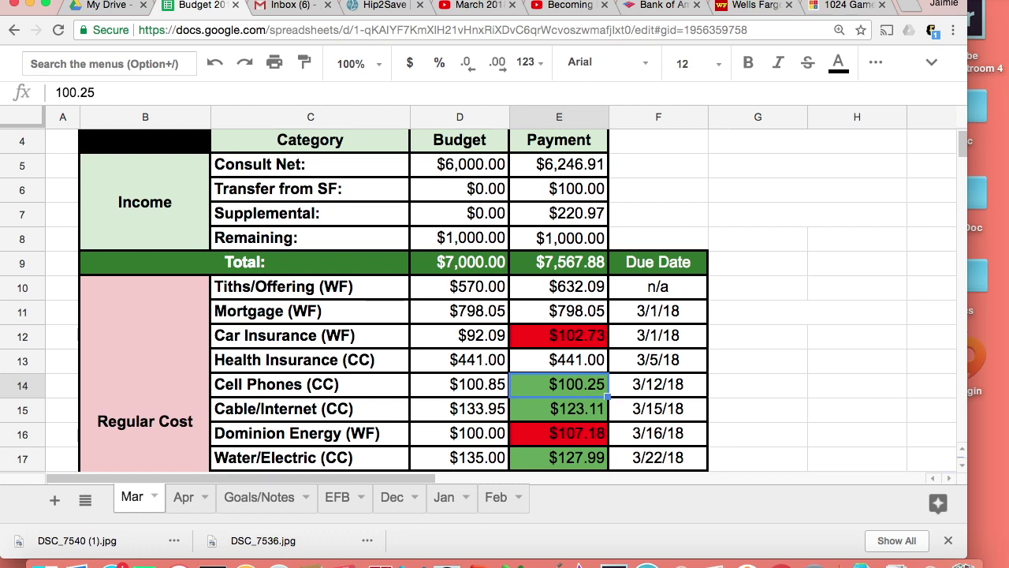
Check the budget and payment amounts for Cable/Internet, Dominion Energy, Water/Electric and Groceries
left_click(559, 408)
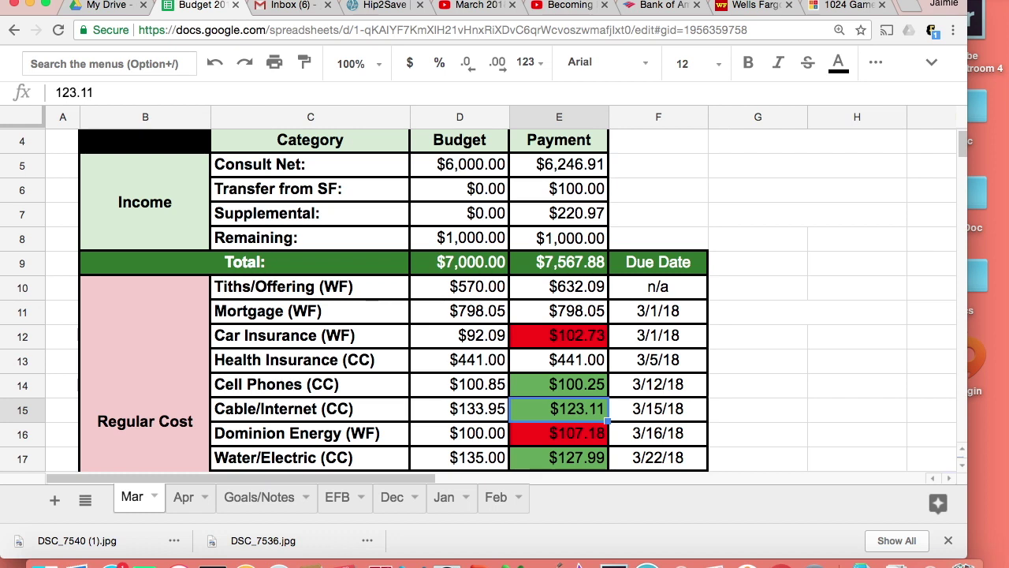
left_click(460, 409)
left_click(559, 408)
left_click(559, 433)
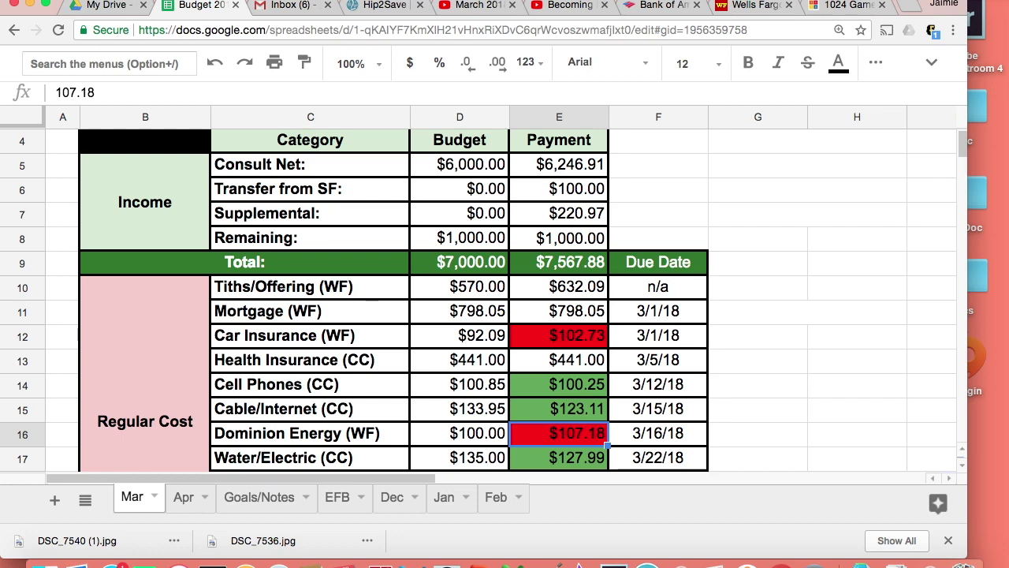
scroll(854, 405, "down", 5)
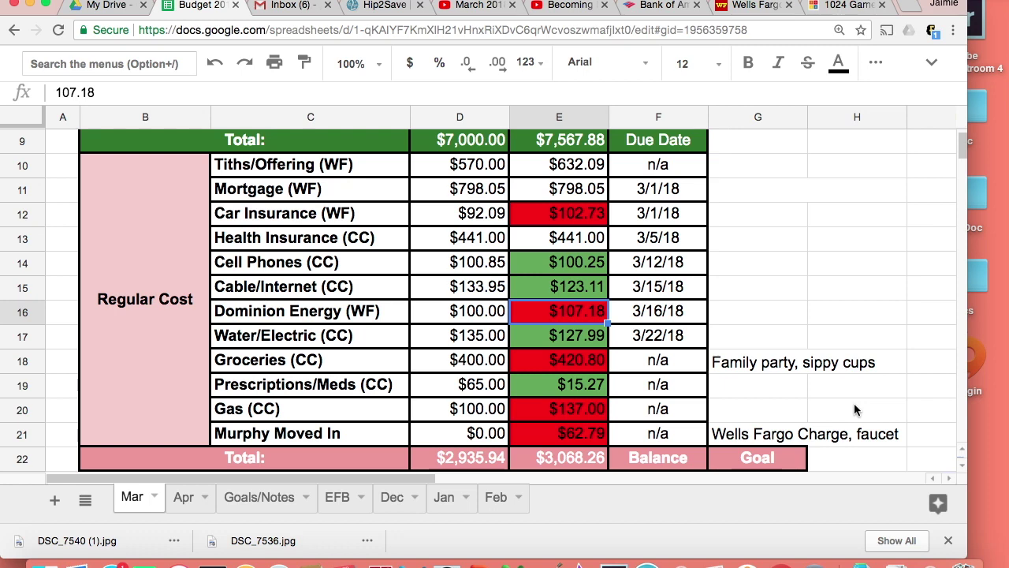
key("Down")
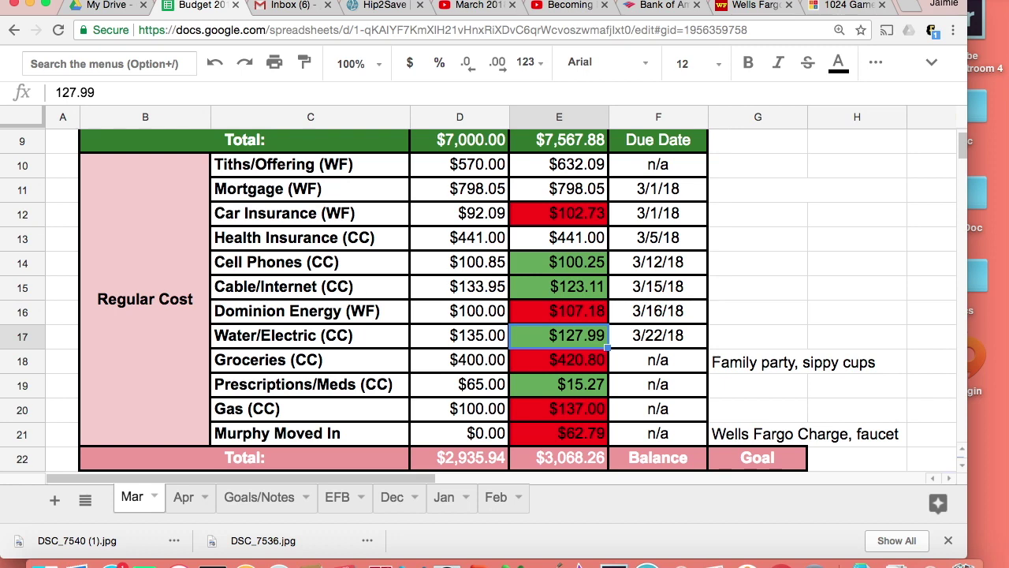
left_click(460, 335)
left_click(559, 335)
left_click(559, 360)
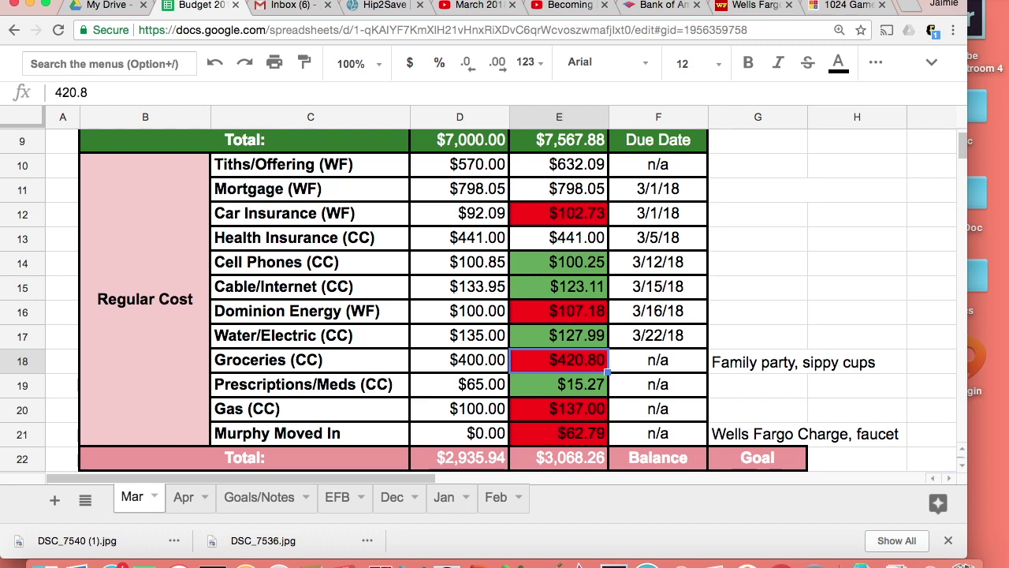
Delete the note "Family party, sippy cups" beside the Groceries row
key("Right")
key("Right")
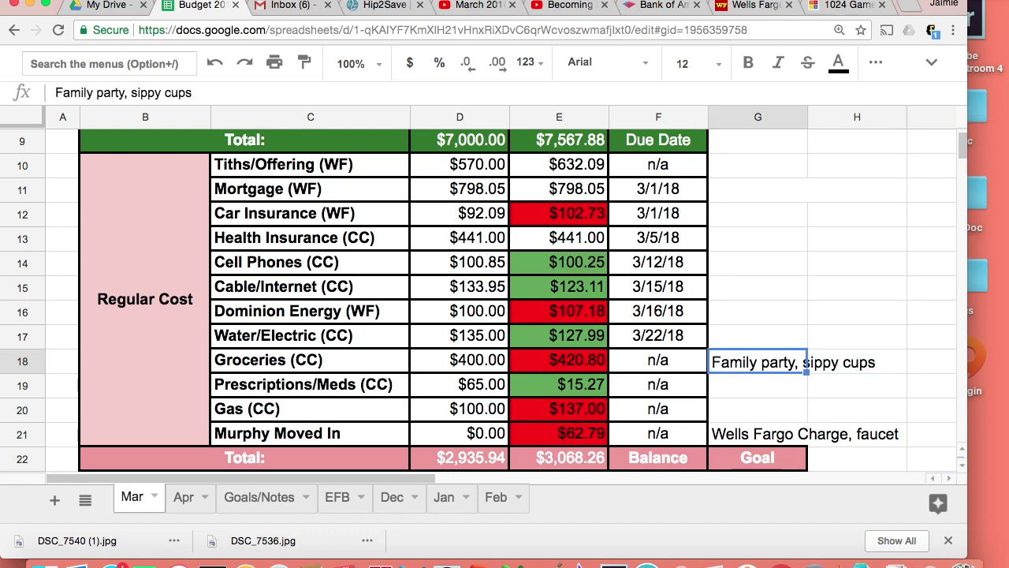
key("Up")
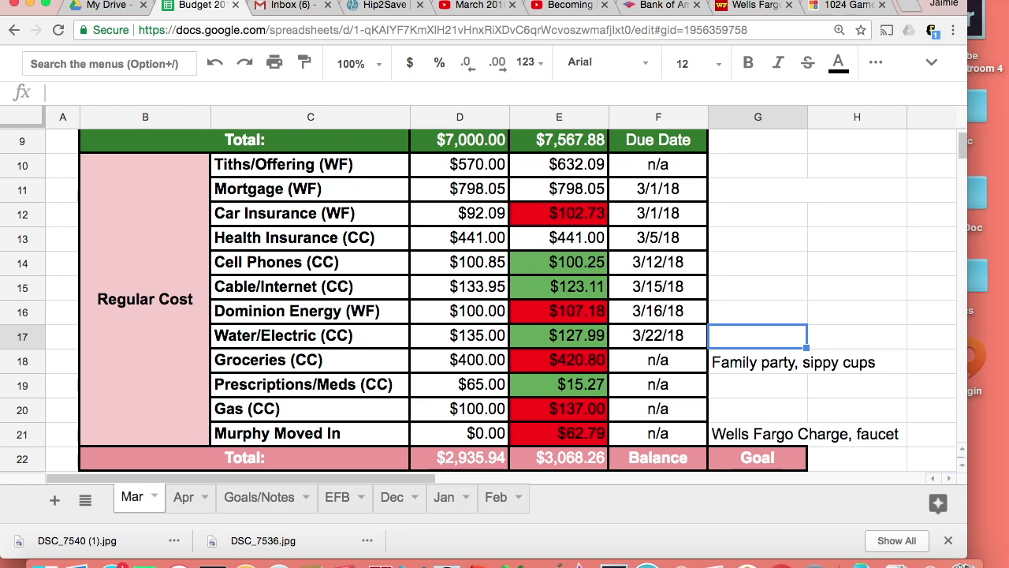
key("Down")
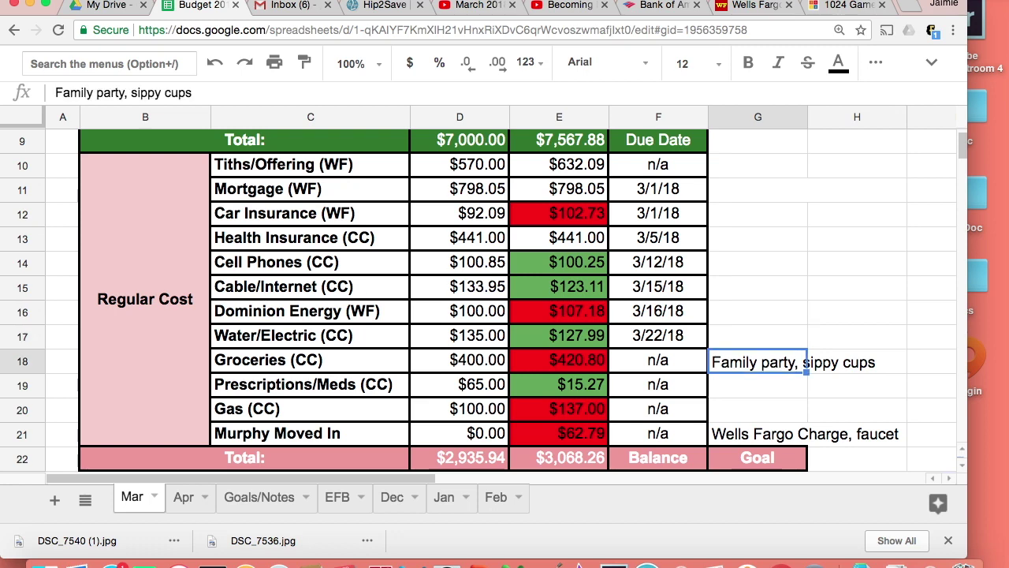
key("BackSpace")
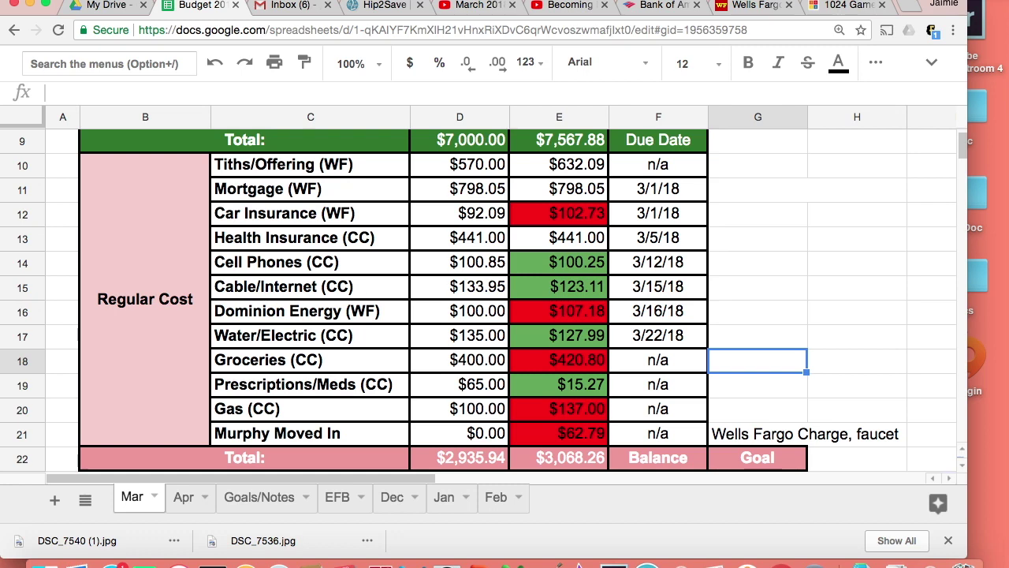
Compare the budgeted amounts with the payments for Prescriptions/Meds and Gas
left_click(559, 384)
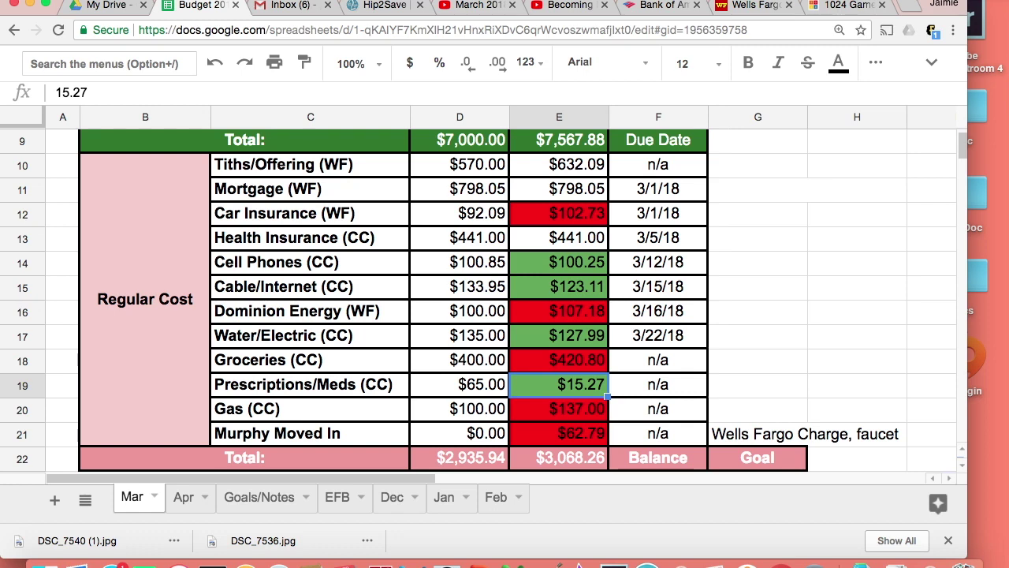
left_click(460, 384)
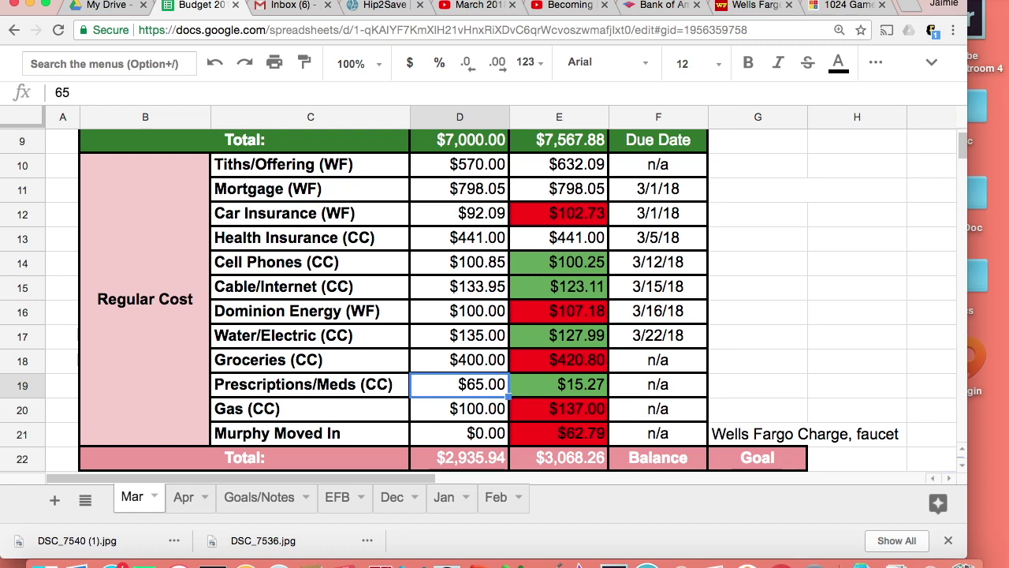
left_click(559, 384)
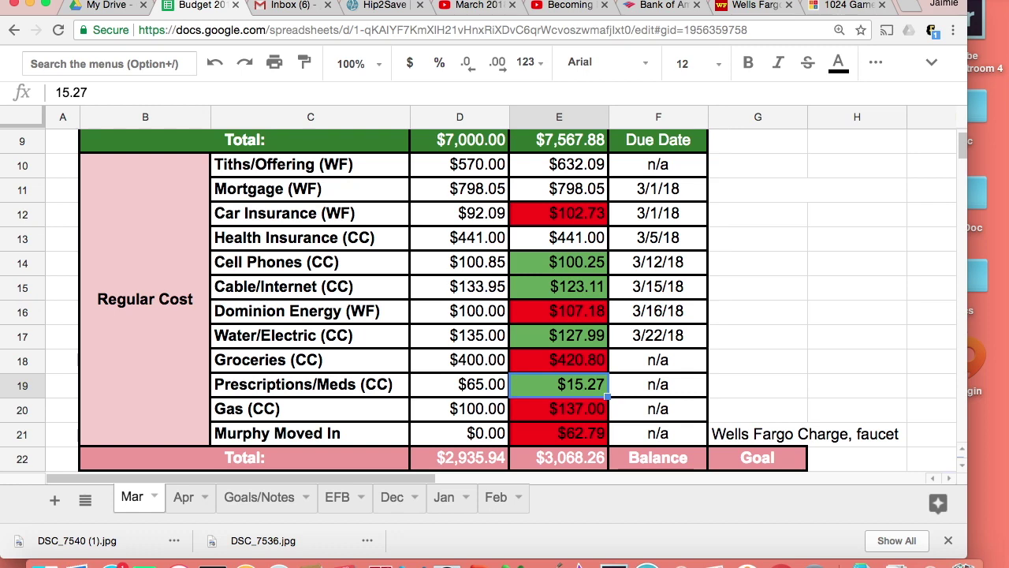
left_click(460, 384)
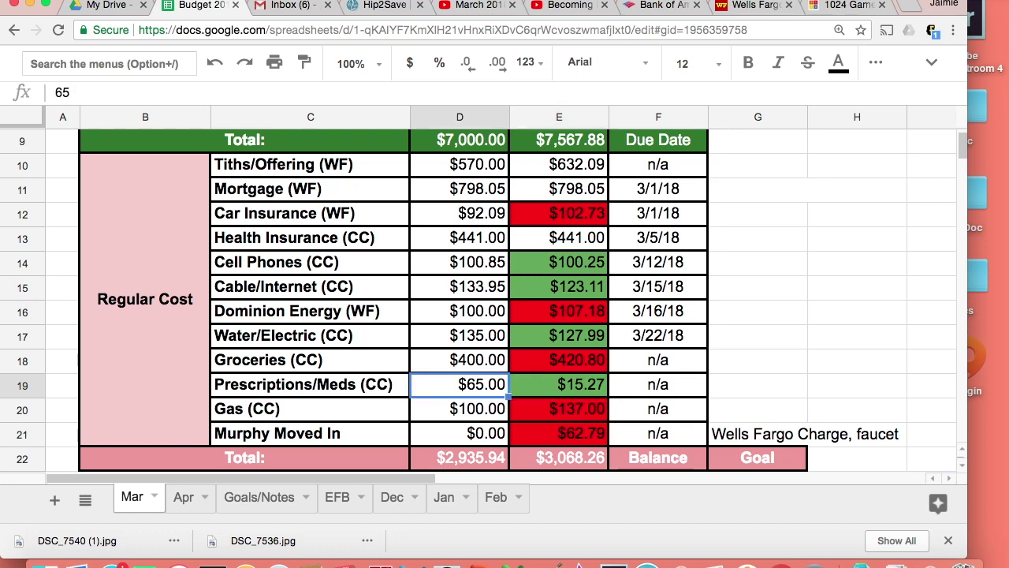
left_click(559, 384)
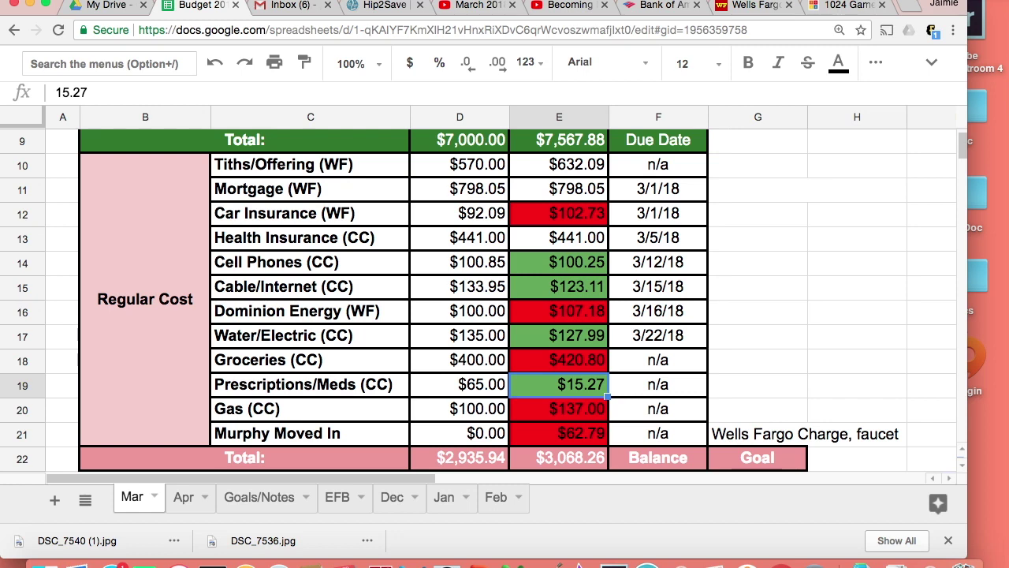
left_click(460, 384)
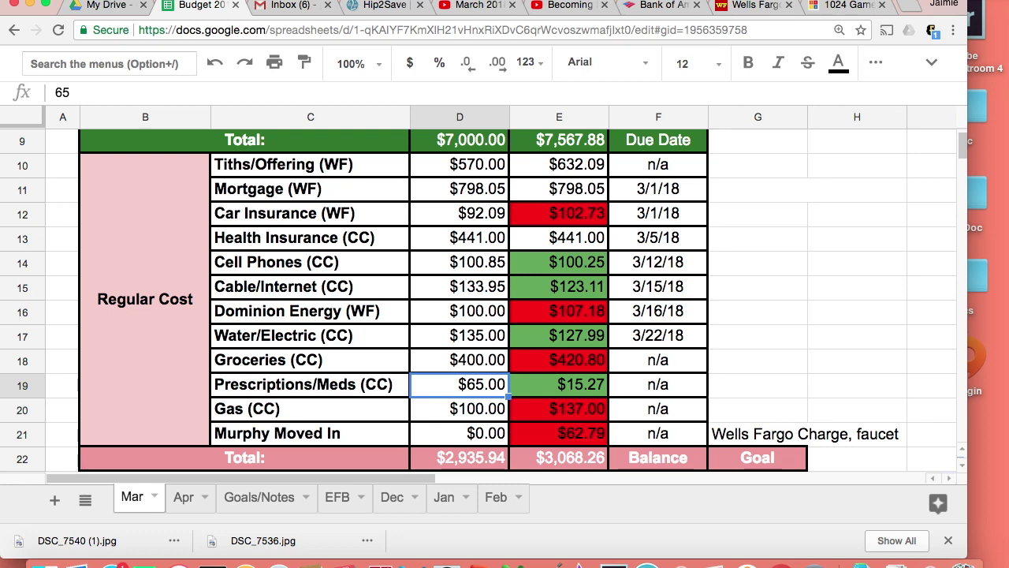
left_click(459, 409)
left_click(559, 408)
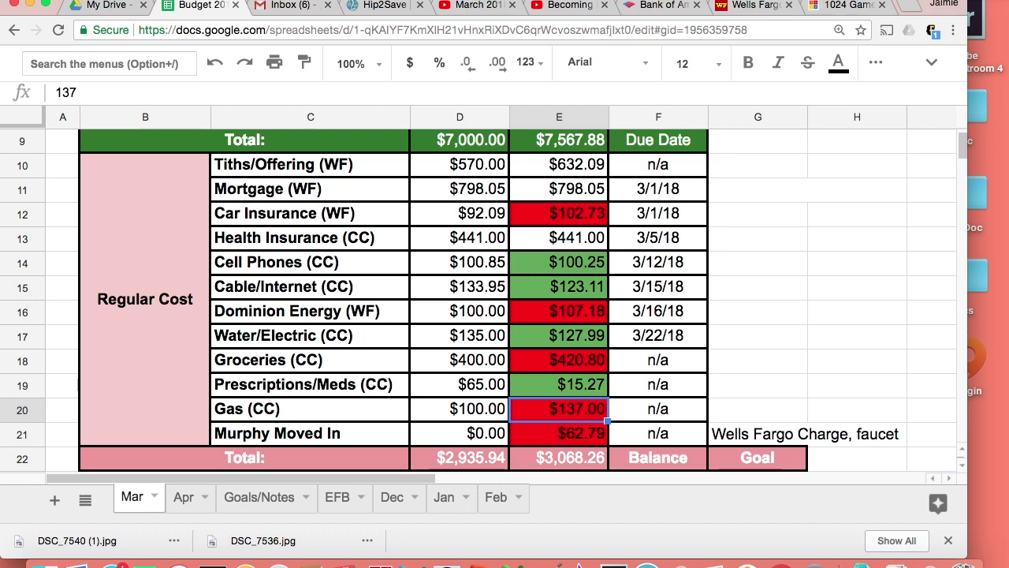
Examine the Murphy Moved In payment and its note, and continue down to the Emergency Fund section
left_click(559, 433)
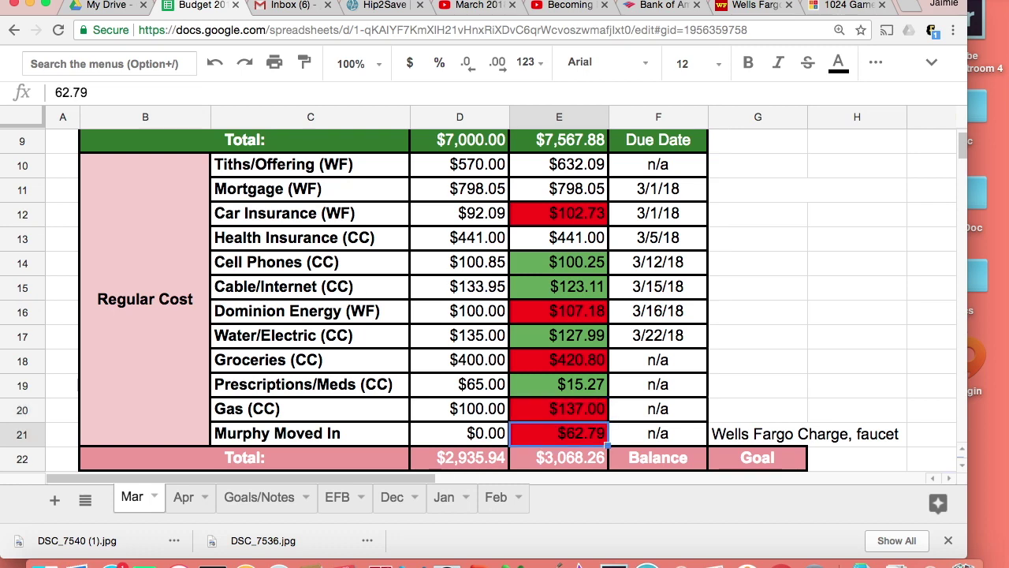
left_click(658, 433)
left_click(758, 432)
left_click(858, 433)
left_click(758, 408)
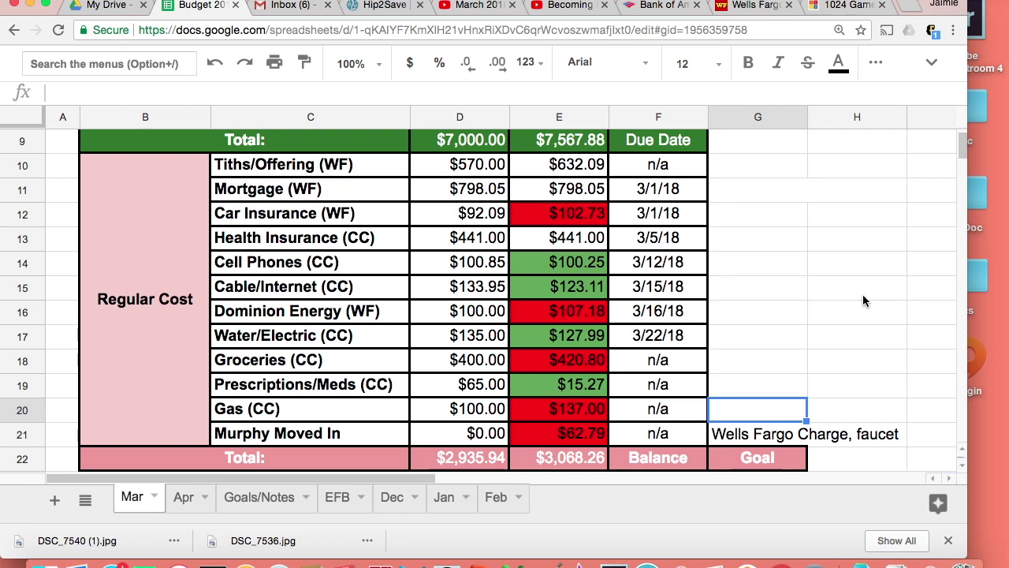
scroll(863, 301, "down", 2)
scroll(863, 300, "down", 3)
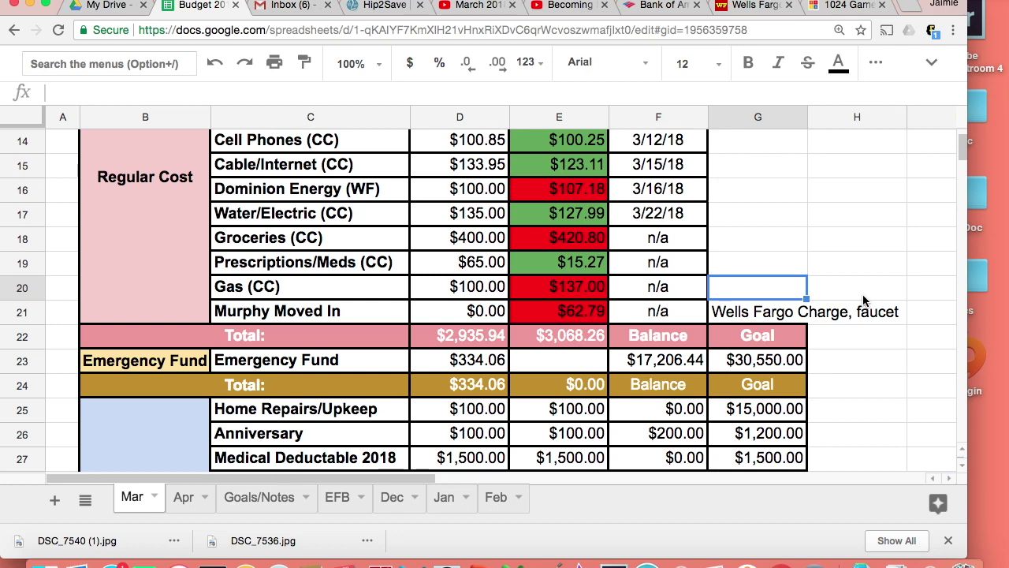
scroll(863, 300, "down", 1)
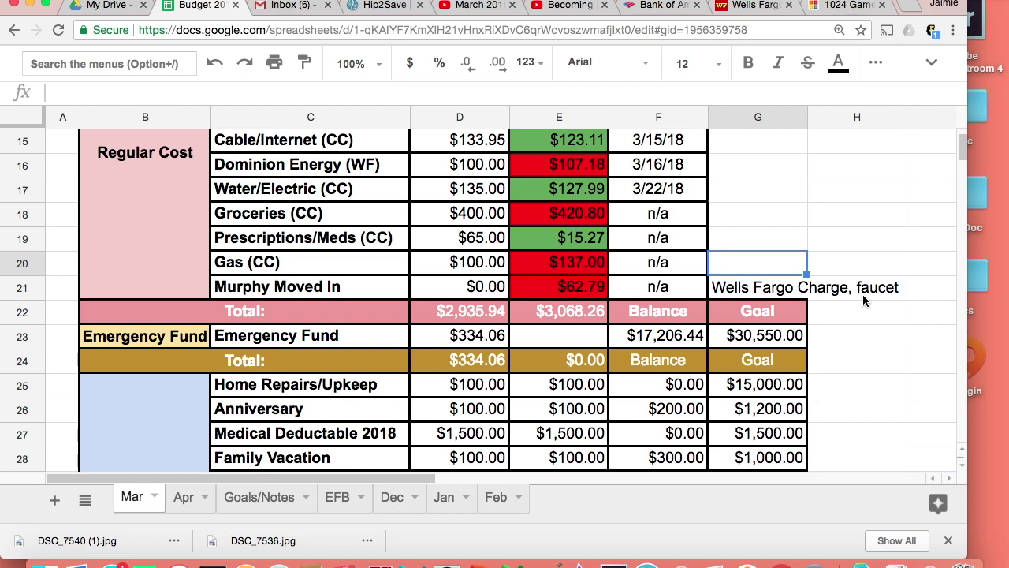
Delete the note "Wells Fargo Charge, faucet" beside the Murphy Moved In row
scroll(864, 300, "down", 1)
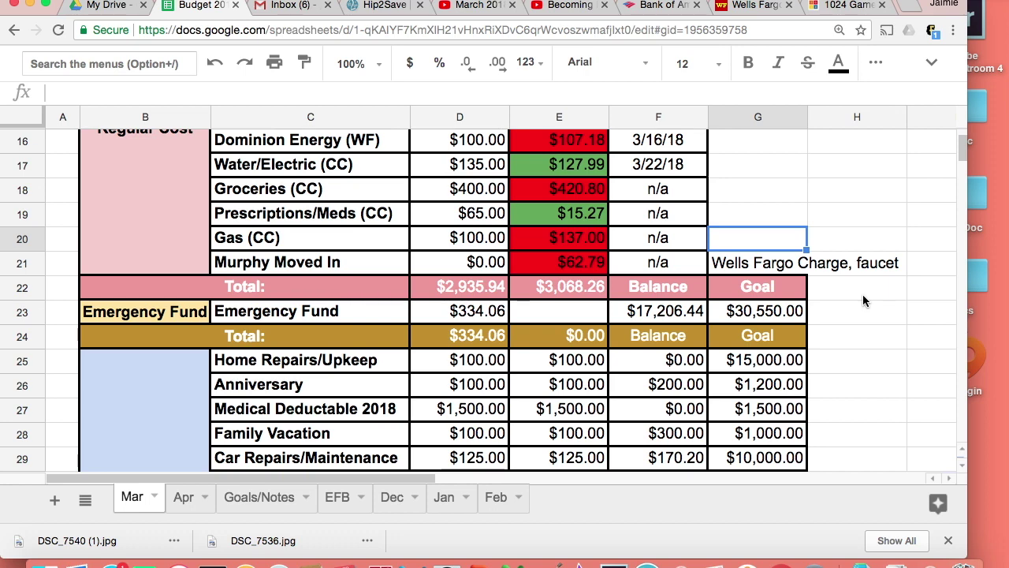
key("Down")
key("Up")
left_click(758, 263)
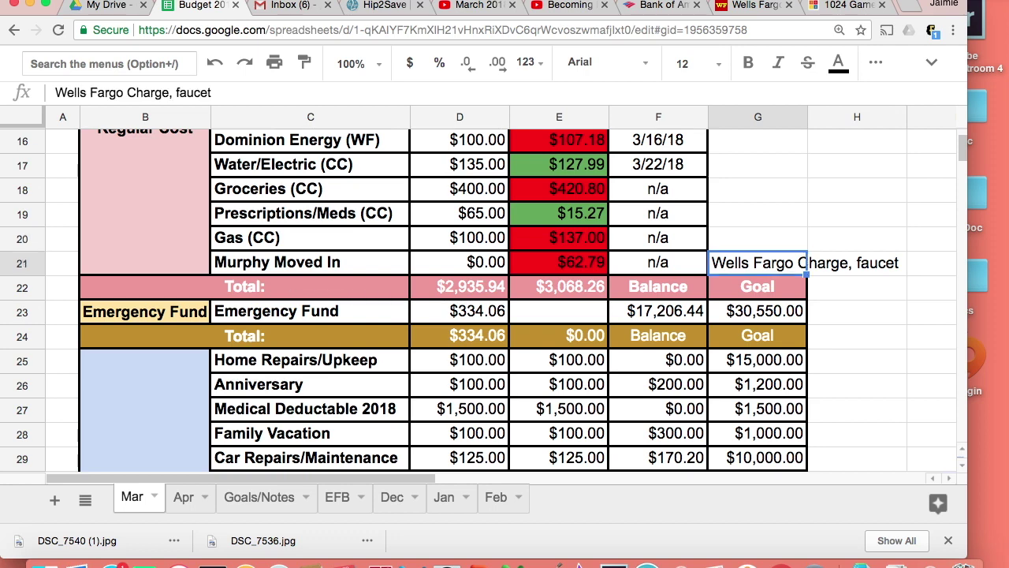
key("BackSpace")
Compare the budgeted and actual Regular Cost totals, and check the Emergency Fund row's budget and payment cells
key("Down")
key("Left")
key("Left")
key("Left")
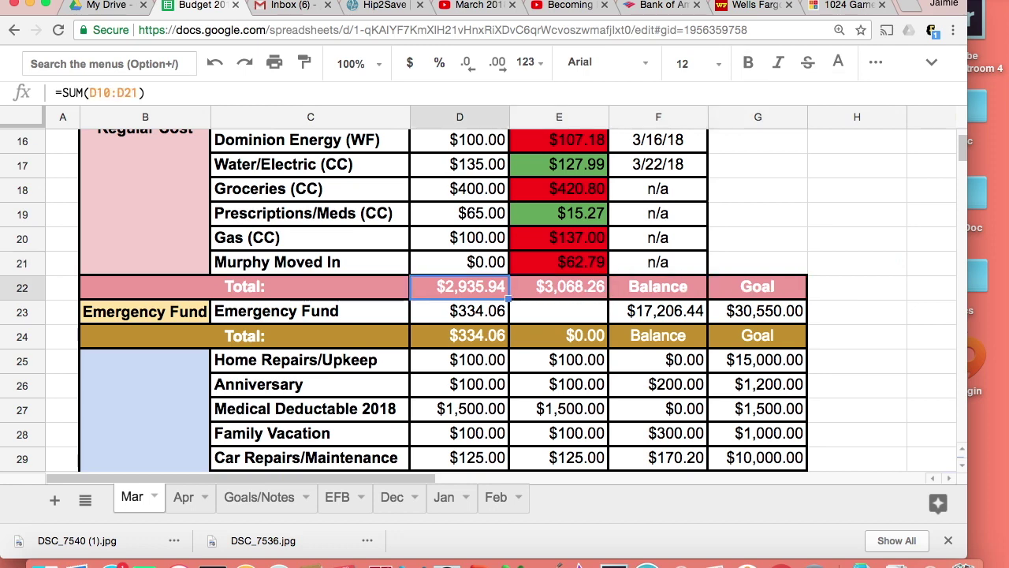
left_click(559, 286)
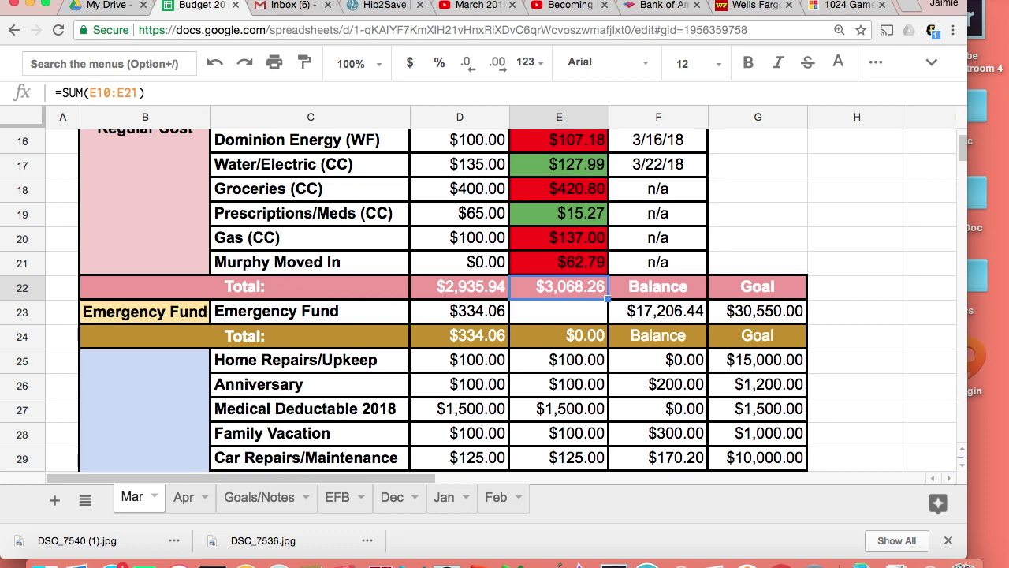
left_click(559, 311)
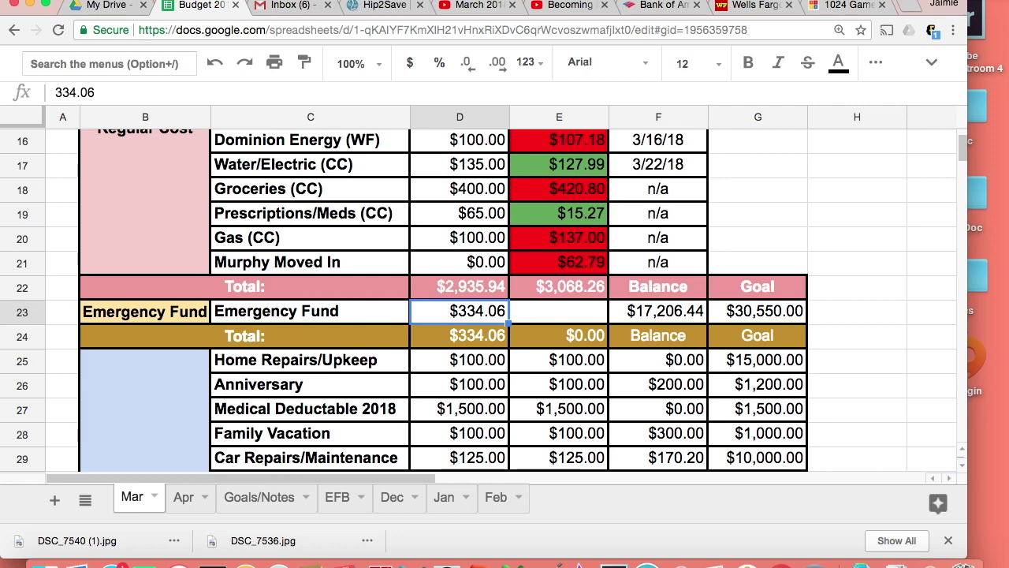
left_click(559, 311)
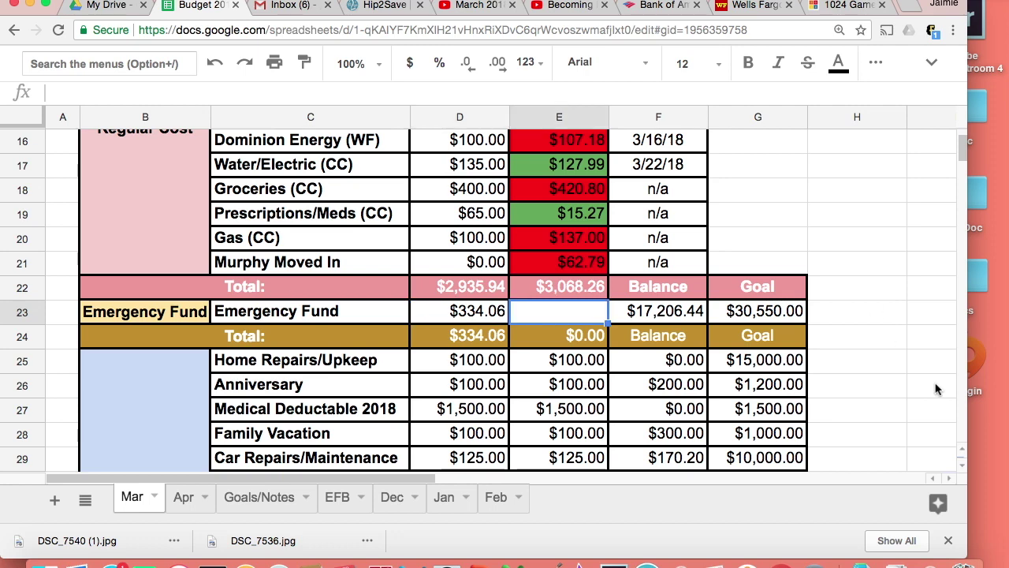
Examine the budgeted amount, payment and balance for Home Repairs/Upkeep in the Sinking Funds section
scroll(830, 370, "down", 4)
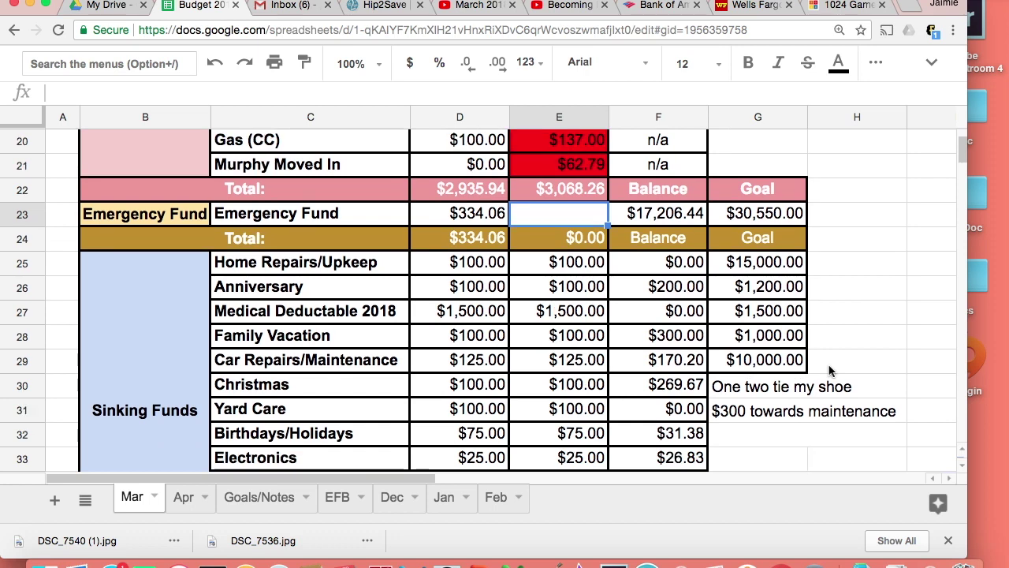
key("Down")
key("Down")
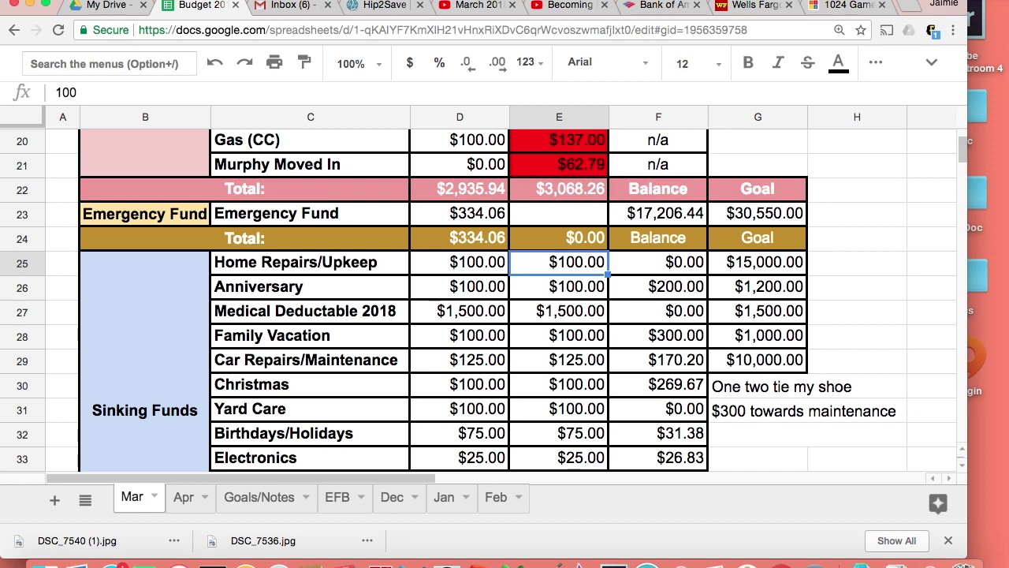
key("Left")
key("Left")
key("Right")
key("Right")
key("Right")
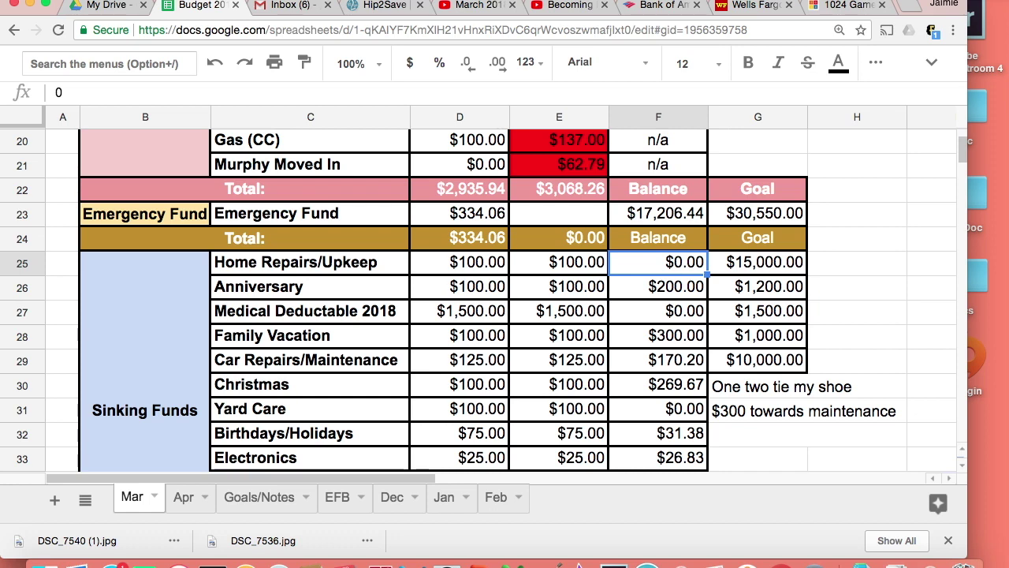
key("Left")
key("Right")
key("Left")
key("Right")
Review the Sinking Funds amounts and balances from Anniversary and Medical Deductable 2018 through Family Vacation and Car Repairs/Maintenance
key("Down")
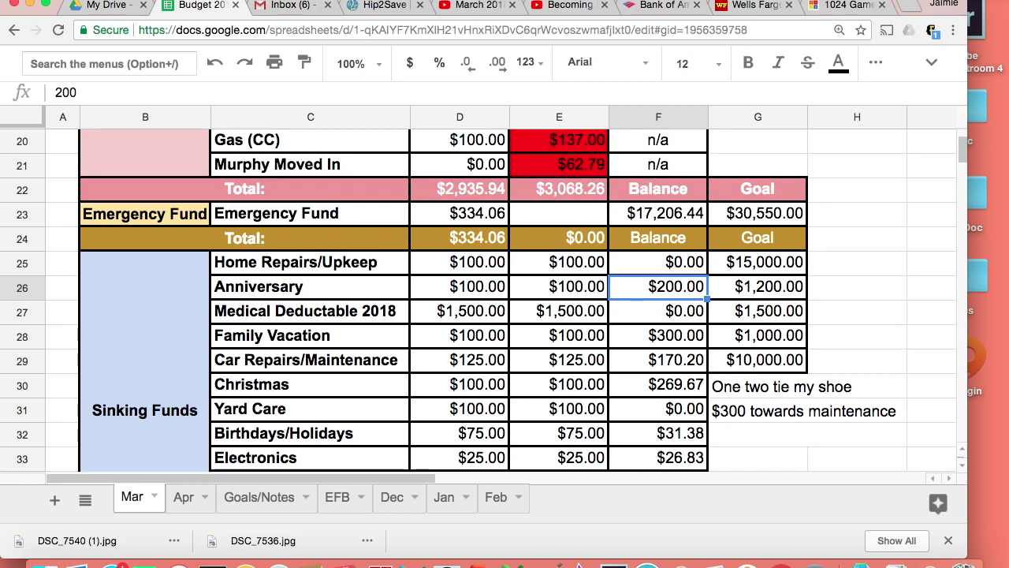
key("Down")
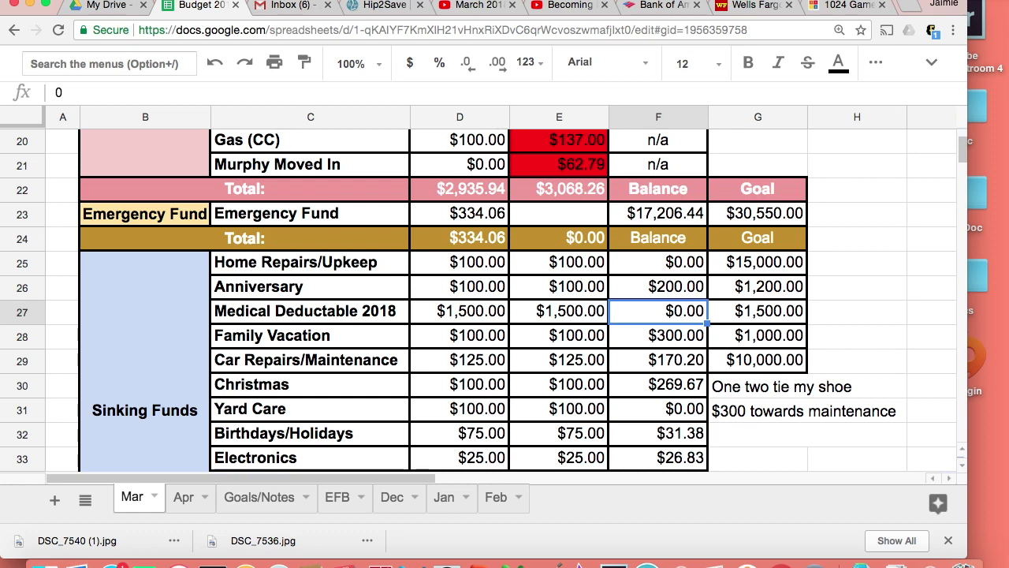
key("Left")
key("Down")
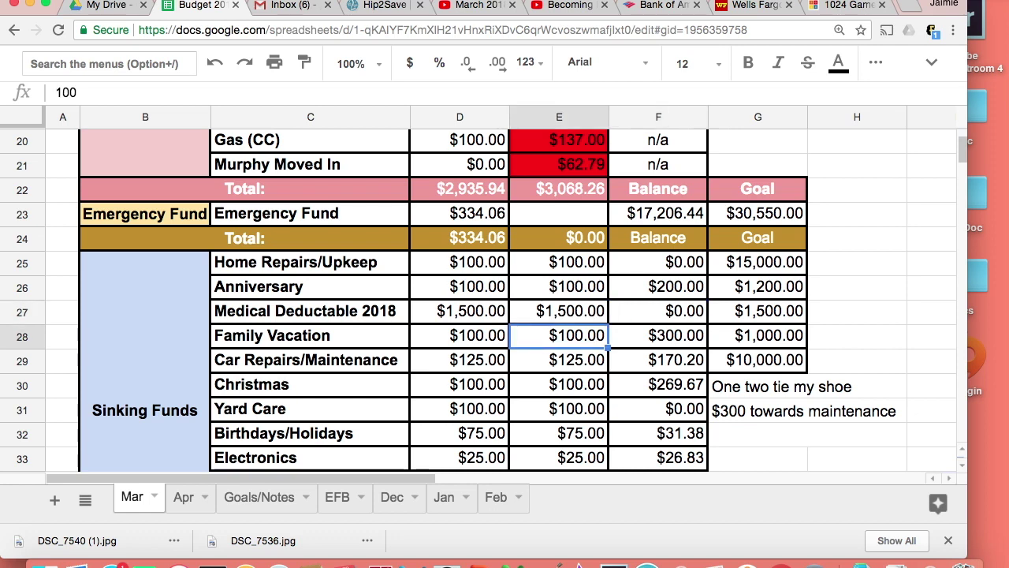
scroll(948, 390, "down", 4)
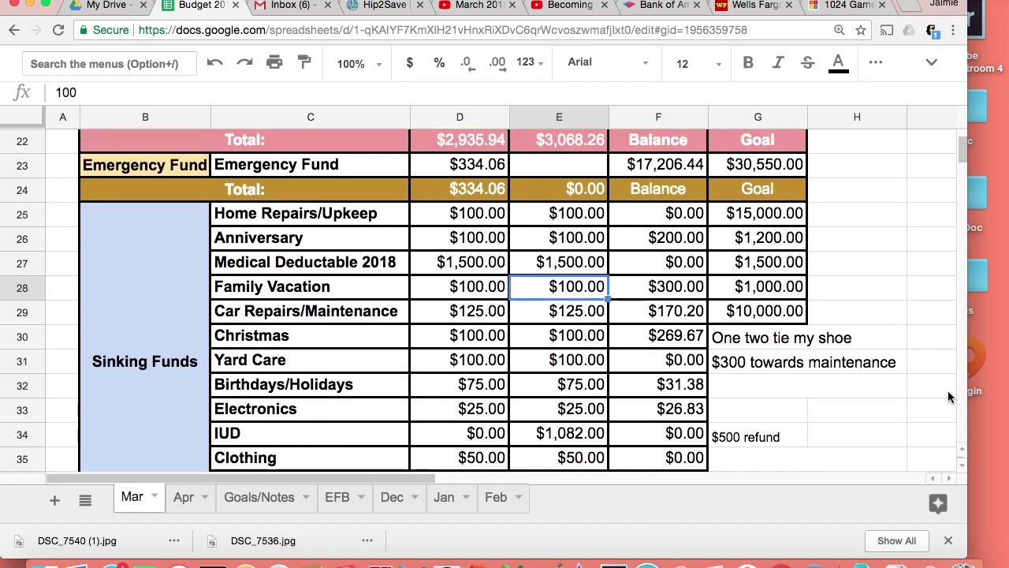
scroll(948, 390, "down", 1)
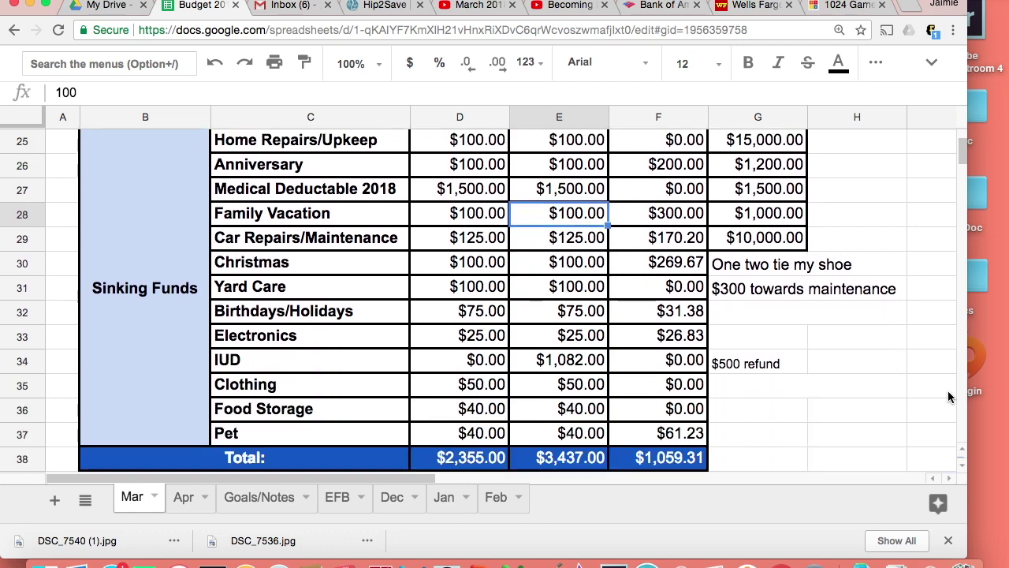
left_click(869, 214)
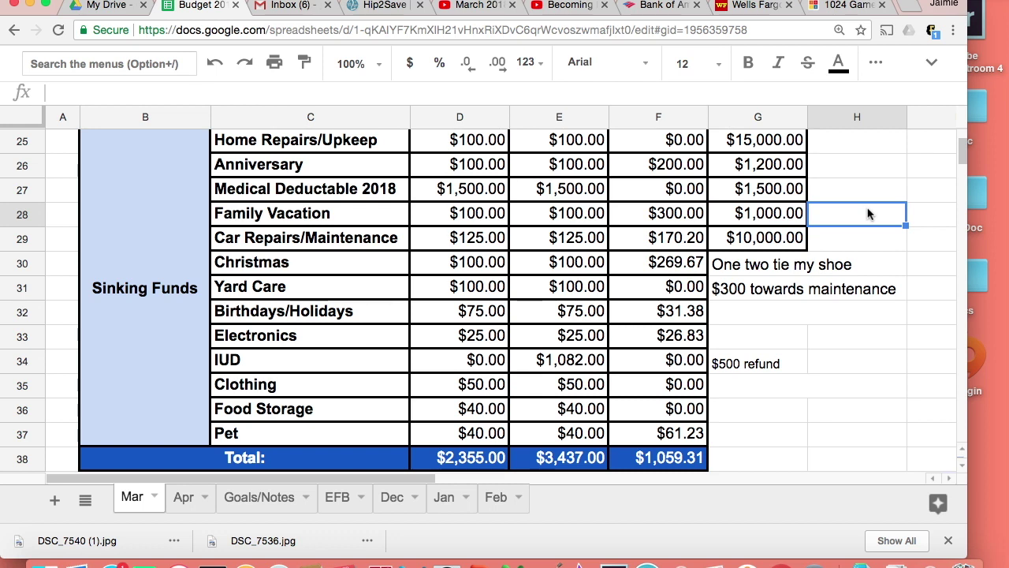
key("Down")
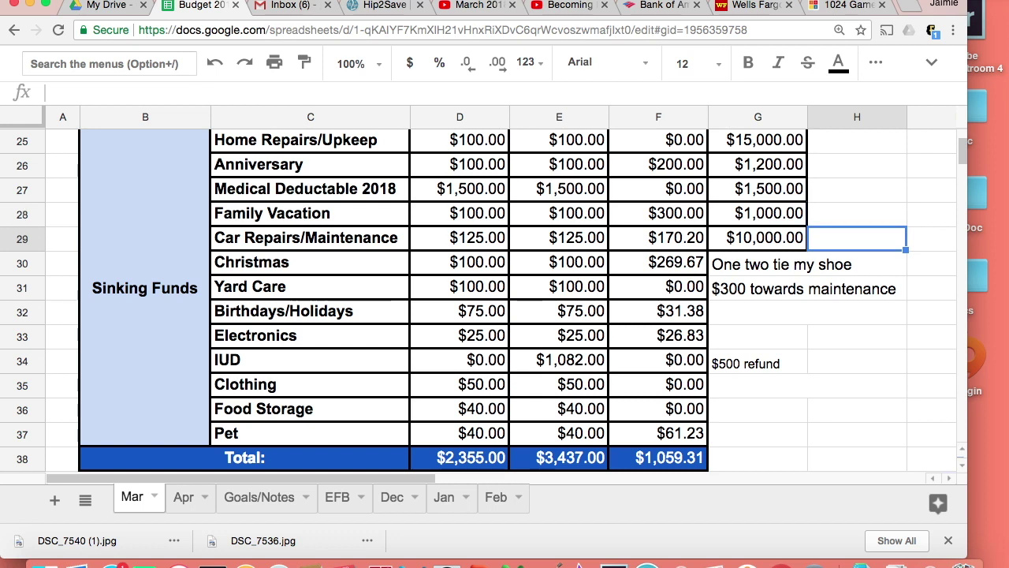
Delete the note "One two tie my shoe" beside the Christmas row
key("Down")
key("Left")
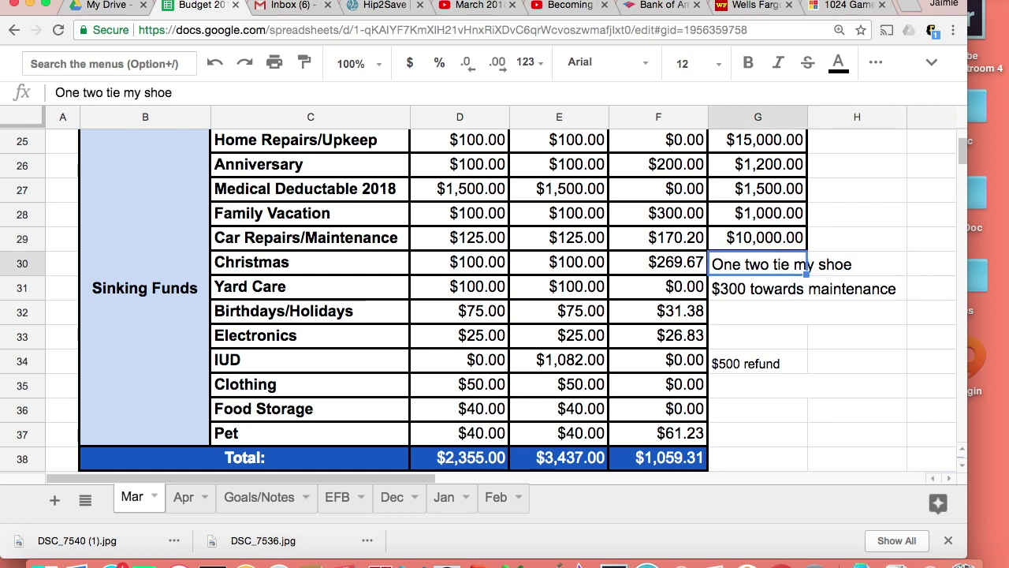
key("Down")
key("Down")
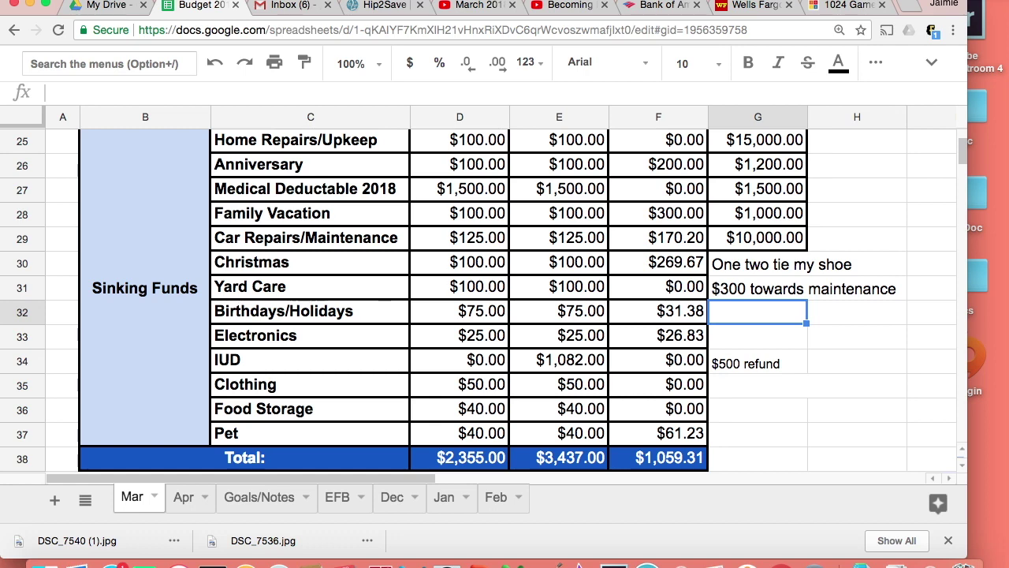
left_click(758, 289)
left_click(758, 265)
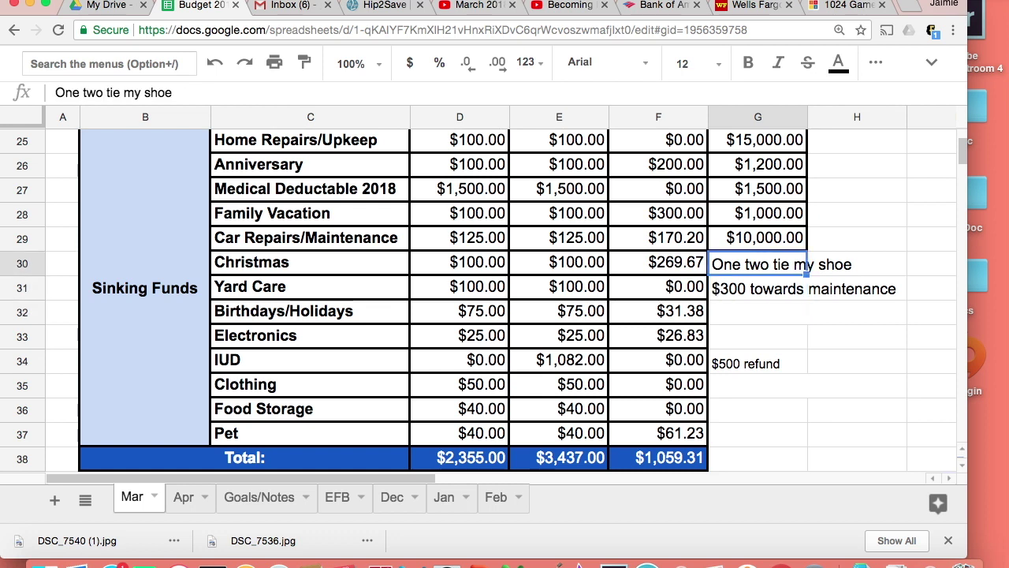
key("Delete")
Delete the note "$300 towards maintenance" beside the Yard Care row
left_click(758, 289)
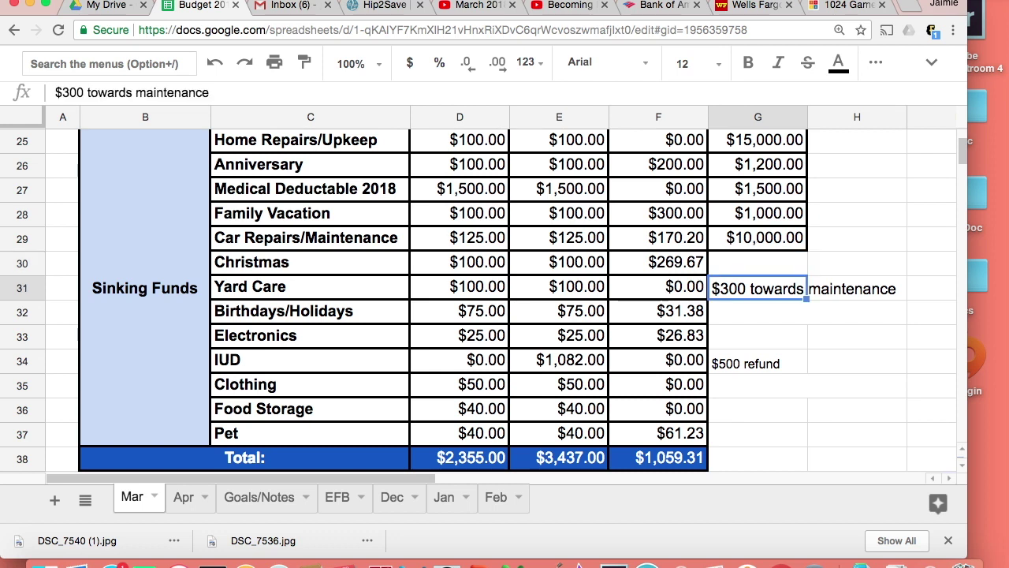
left_click(758, 313)
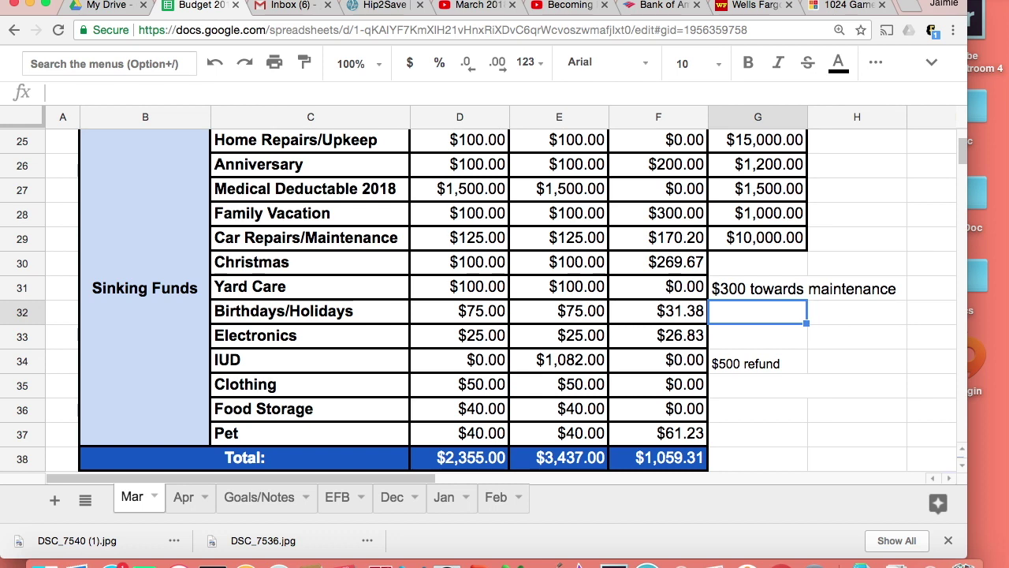
left_click(758, 288)
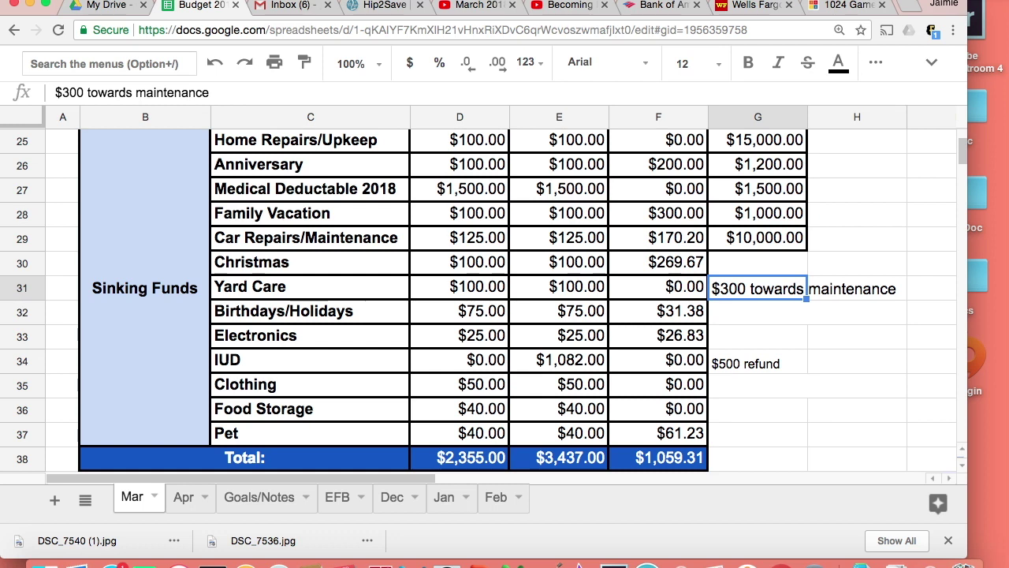
key("Delete")
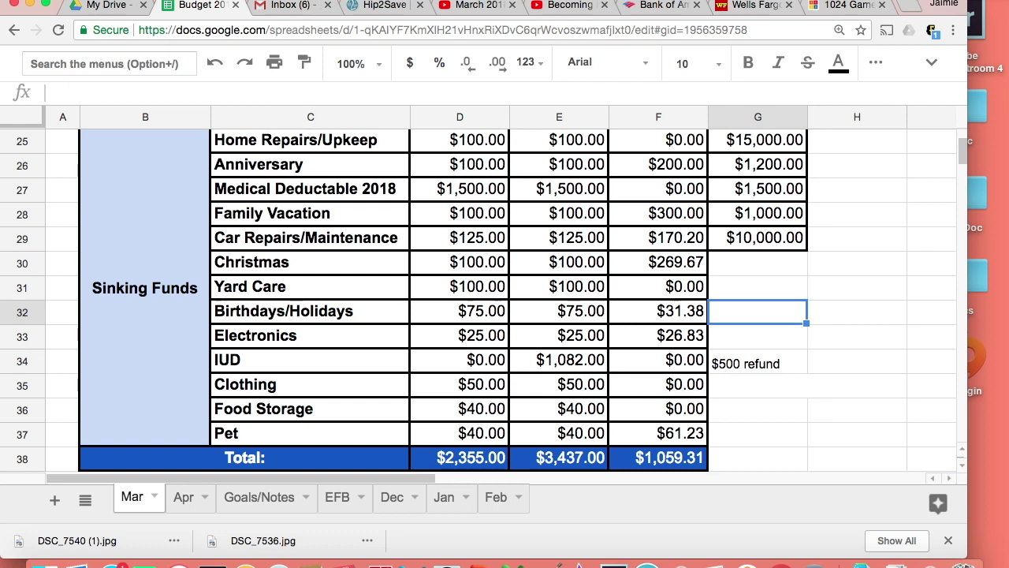
Delete the note "$500 refund" beside the IUD row, after passing the Birthdays/Holidays and Electronics rows
left_click(758, 335)
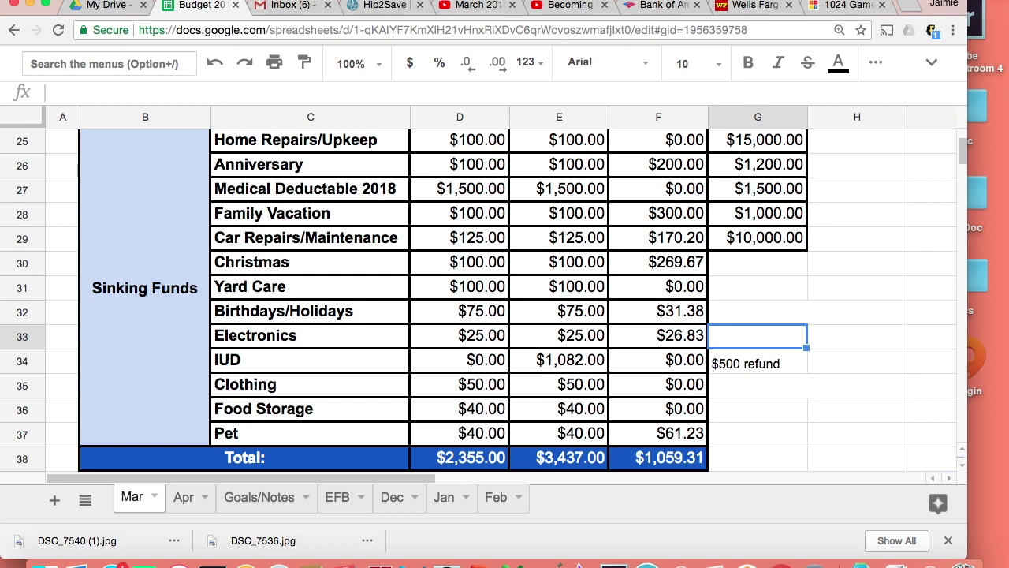
left_click(758, 361)
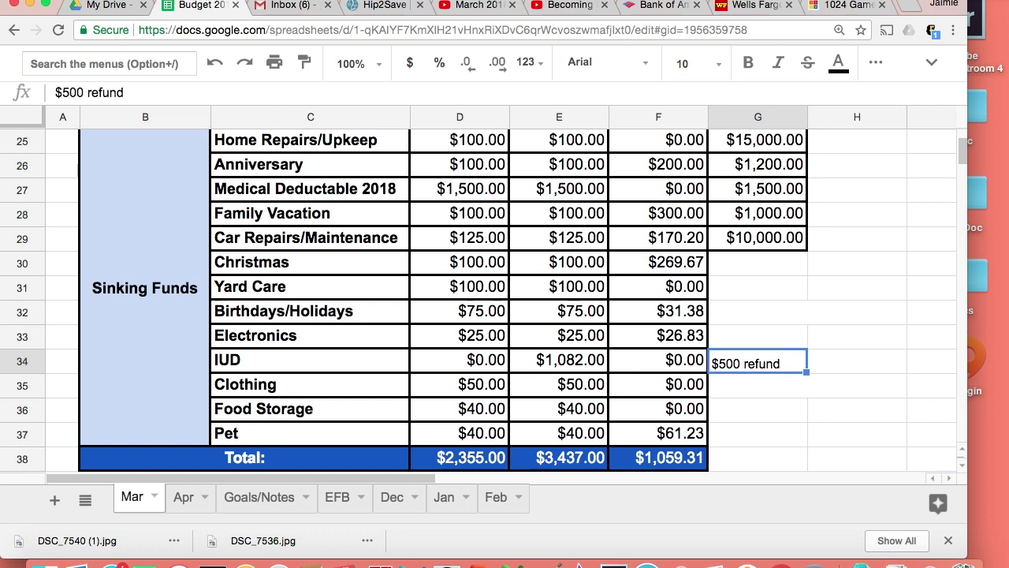
left_click(758, 385)
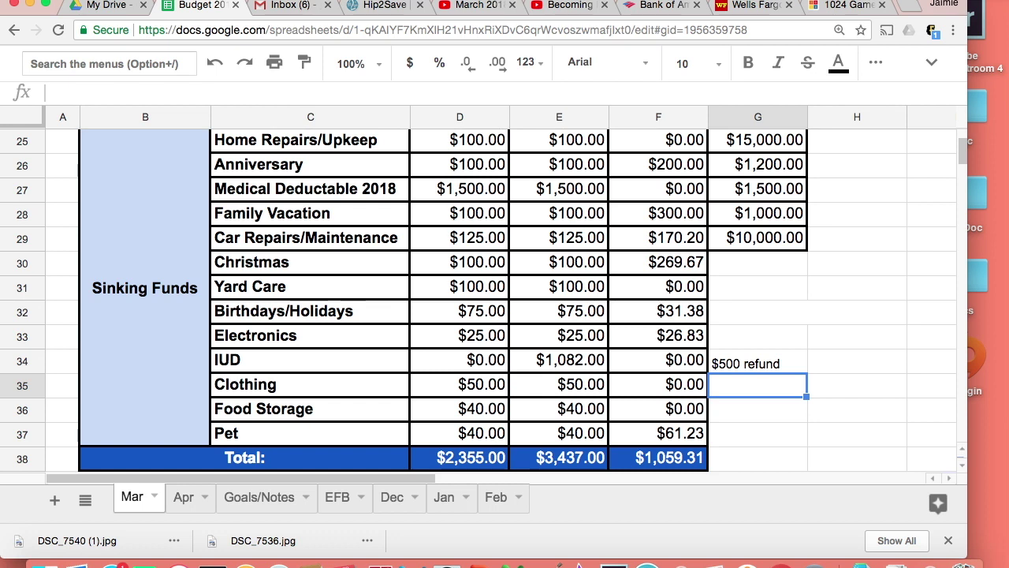
left_click(758, 361)
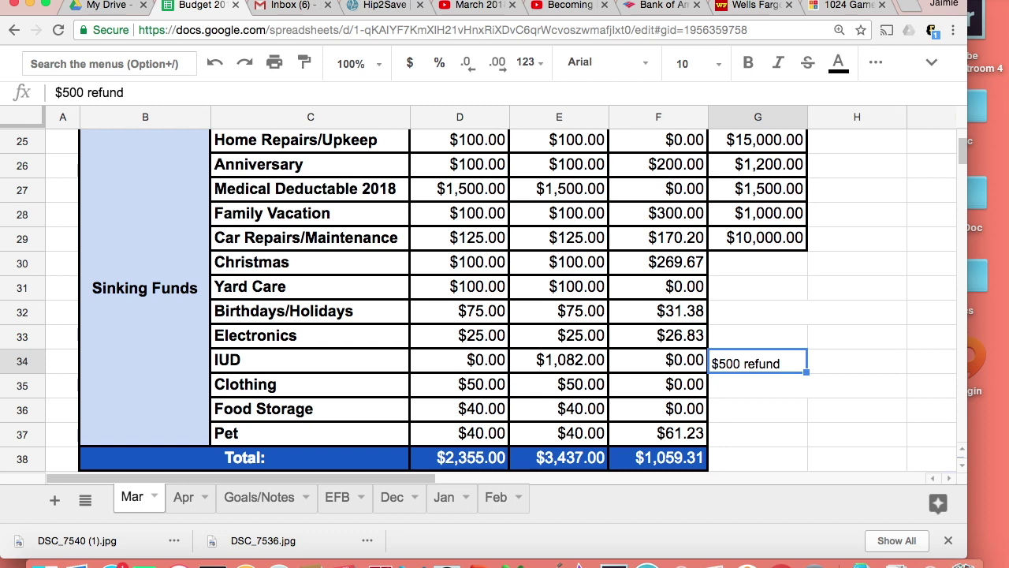
key("Delete")
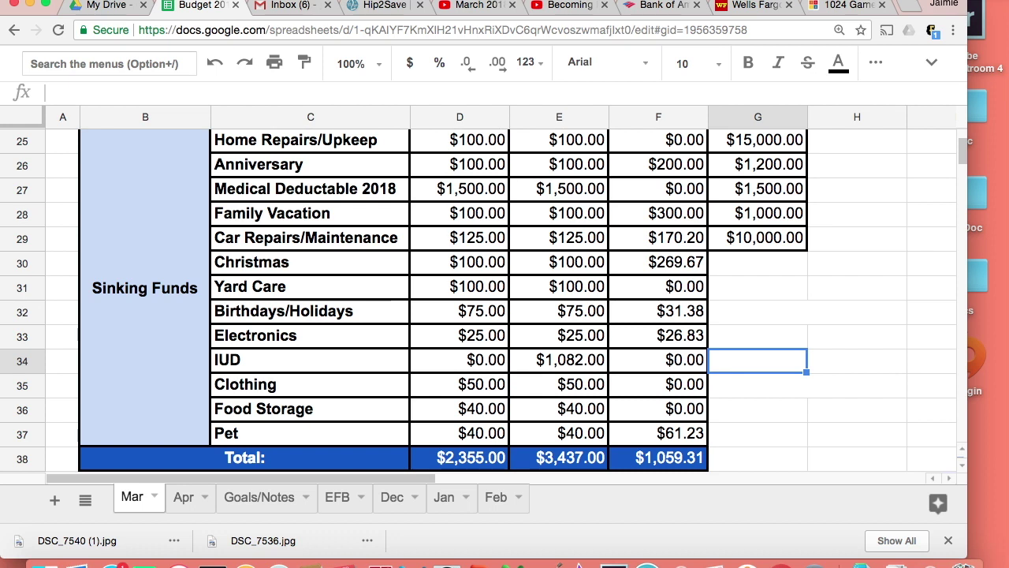
Compare the payment and the remaining balance for Clothing in the Sinking Funds section
left_click(758, 384)
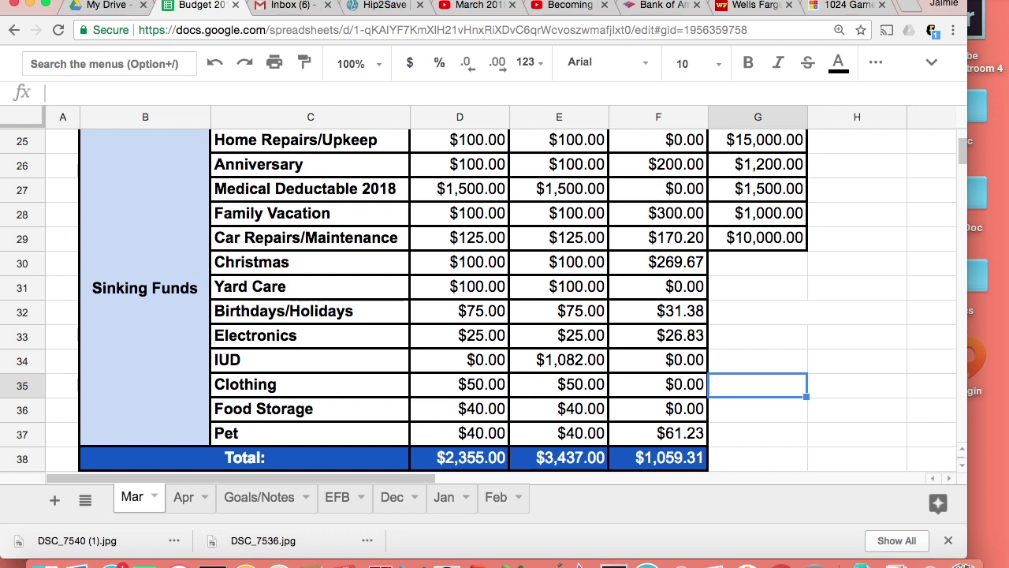
left_click(658, 384)
left_click(559, 384)
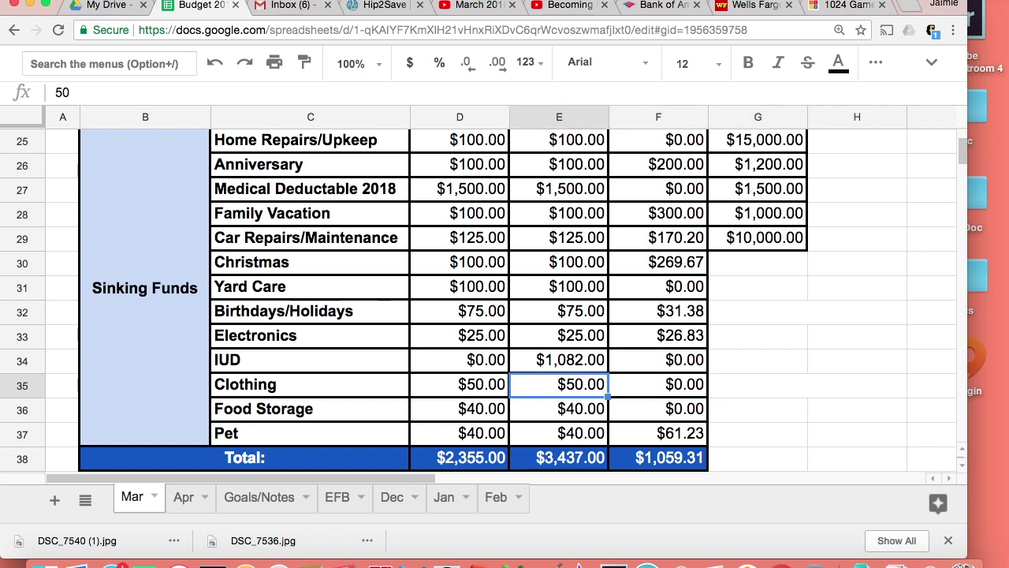
left_click(658, 384)
left_click(559, 384)
left_click(658, 384)
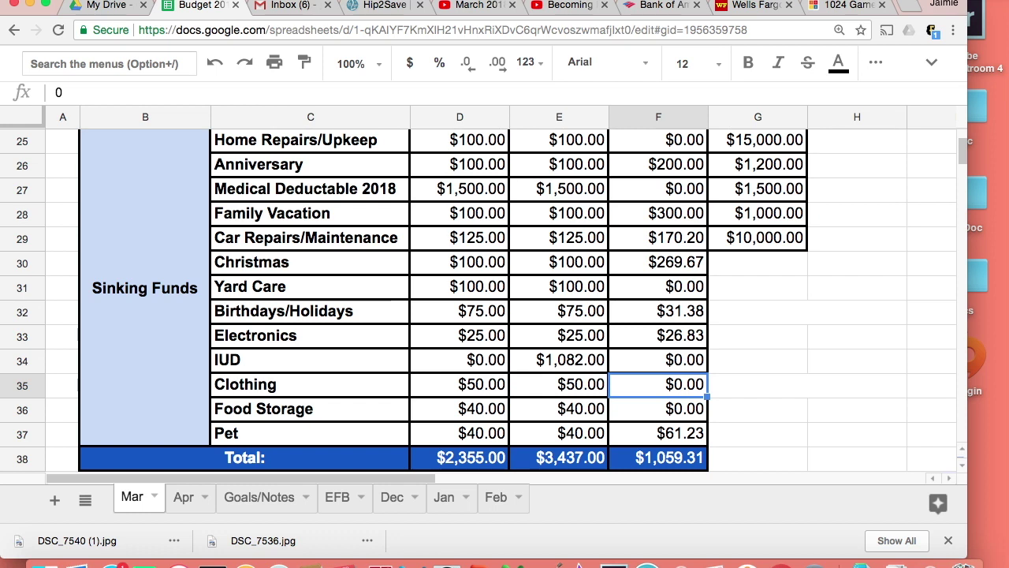
left_click(560, 384)
Check the Food Storage payment and balance, and continue to the Pet row
left_click(560, 408)
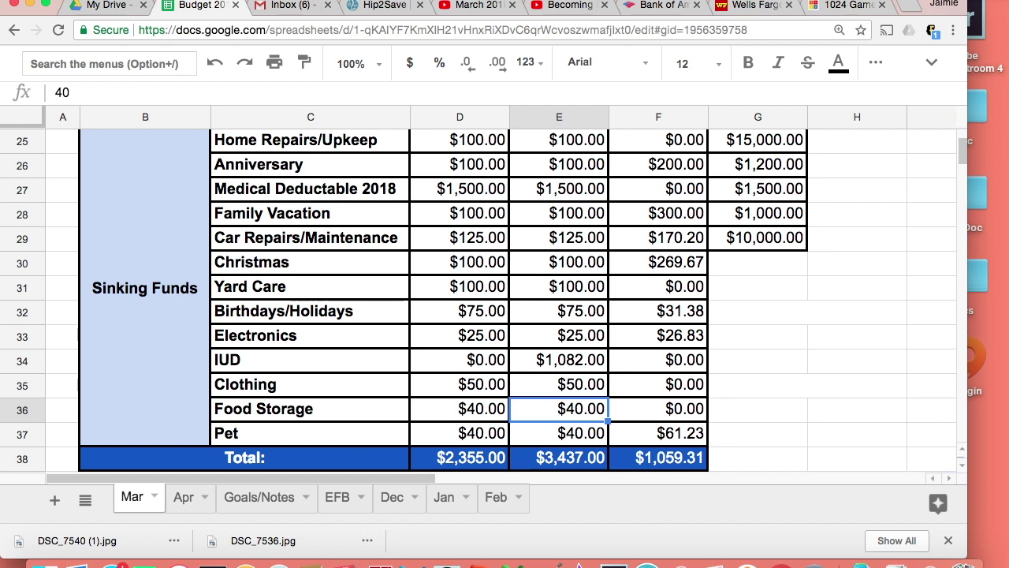
left_click(658, 409)
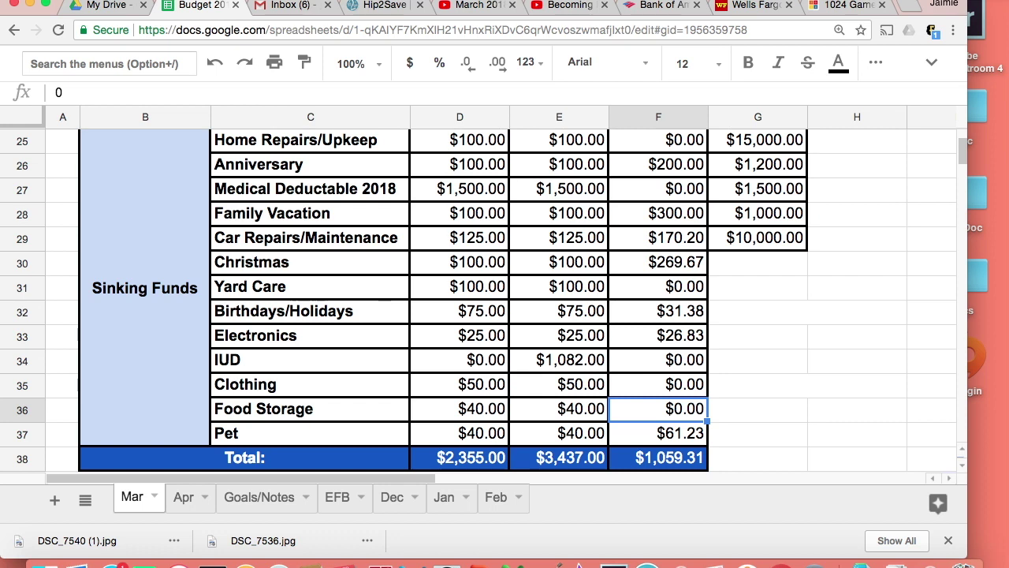
left_click(757, 409)
left_click(658, 409)
left_click(758, 409)
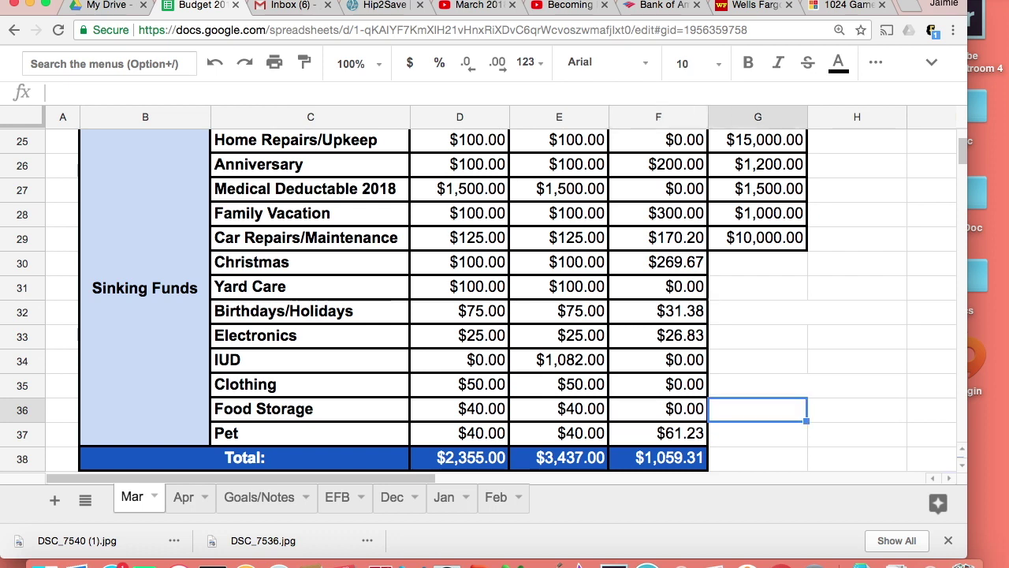
left_click(758, 433)
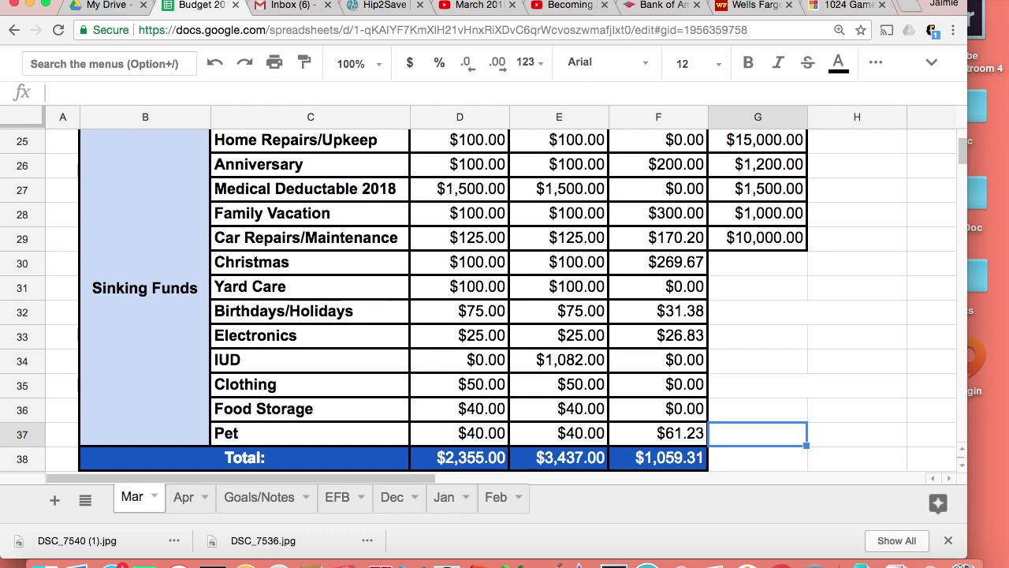
Check the Pet row and the Total row at the end of the Sinking Funds section
key("Down")
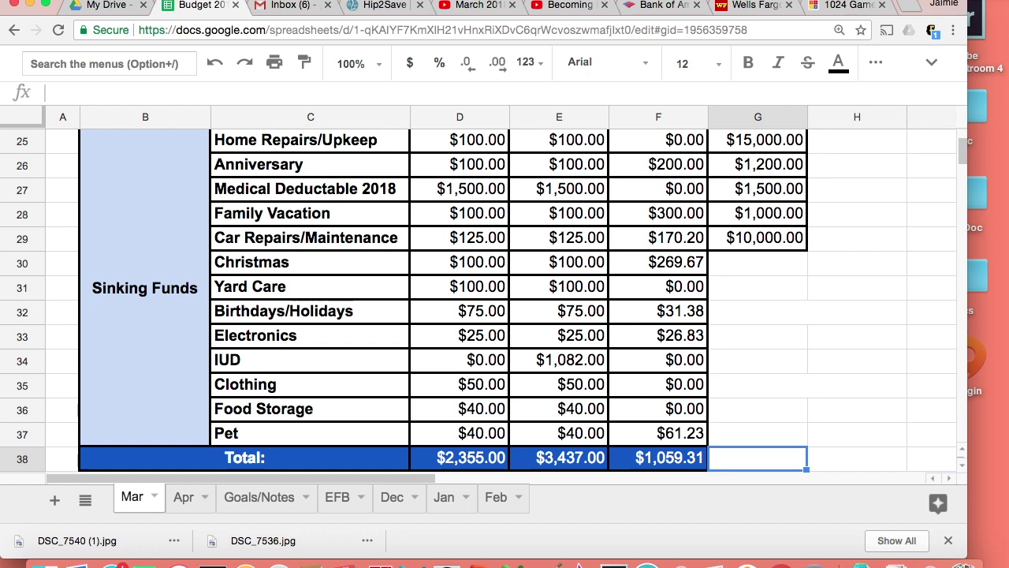
key("Down")
key("Up")
key("Up")
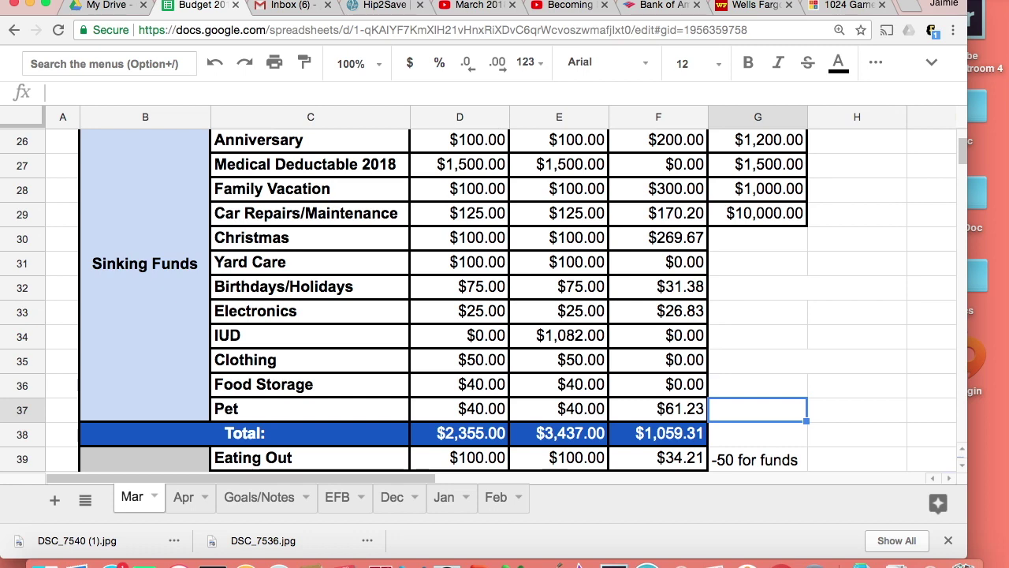
Look through the Leisure section's rows and side notes, continuing down to the Final row
key("Down")
key("Down")
key("Down")
key("Down")
key("Down")
key("Down")
key("Down")
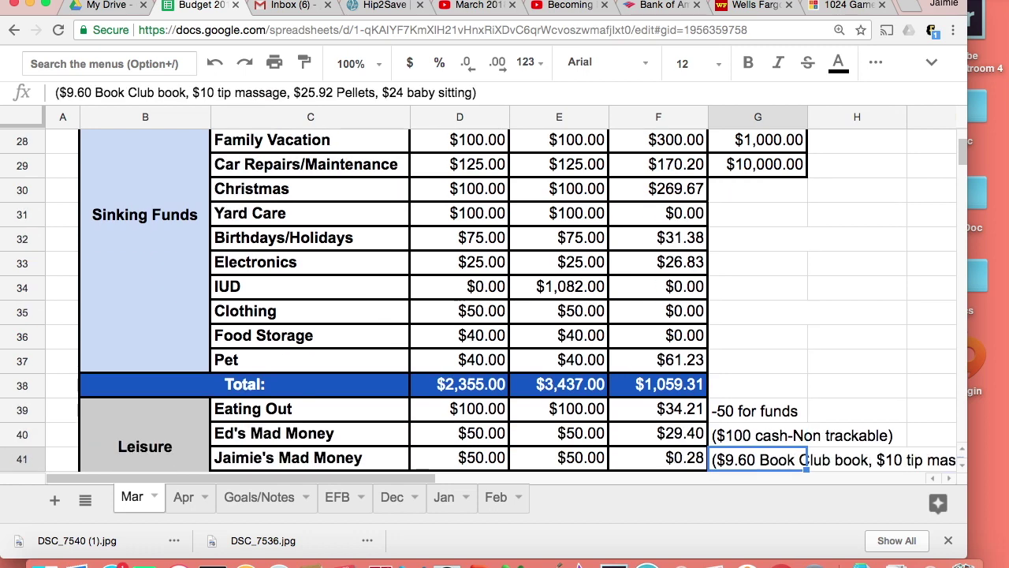
key("Down")
key("Down")
key("Up")
key("Up")
key("Up")
key("Up")
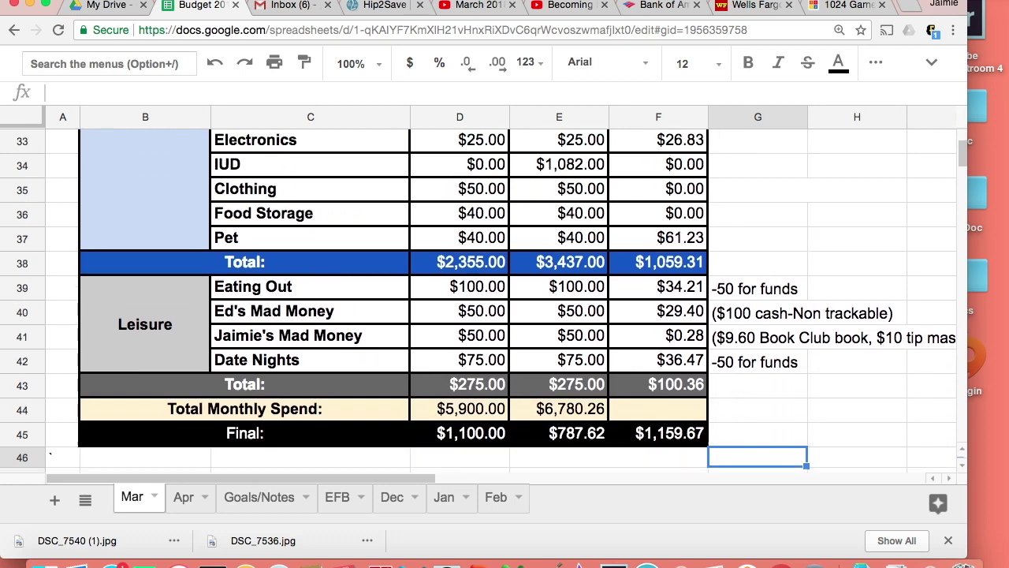
Compare the payment and balance for Eating Out, and delete the note "-50 for funds" beside that row
key("Up")
key("Up")
key("Up")
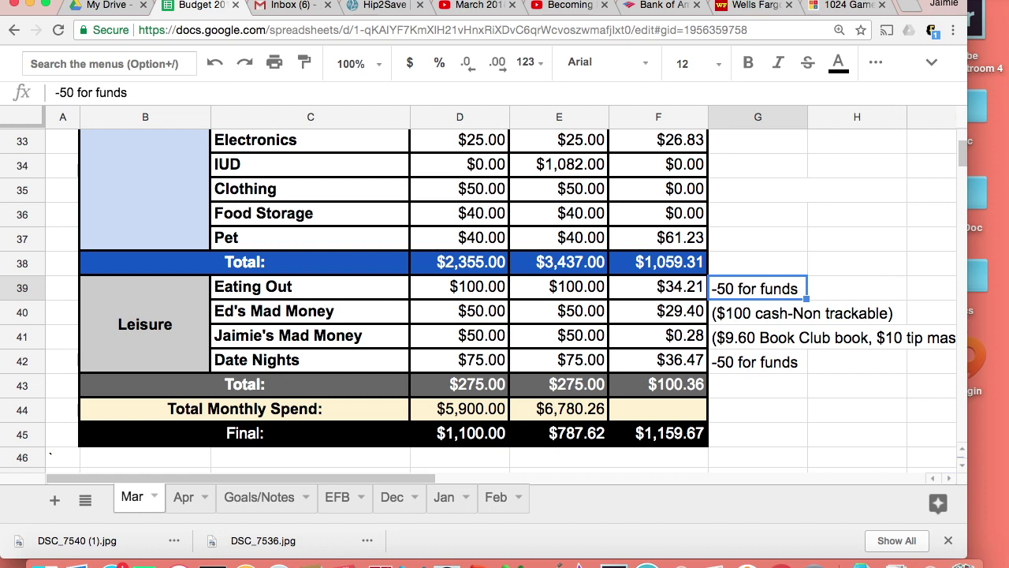
key("Left")
key("Left")
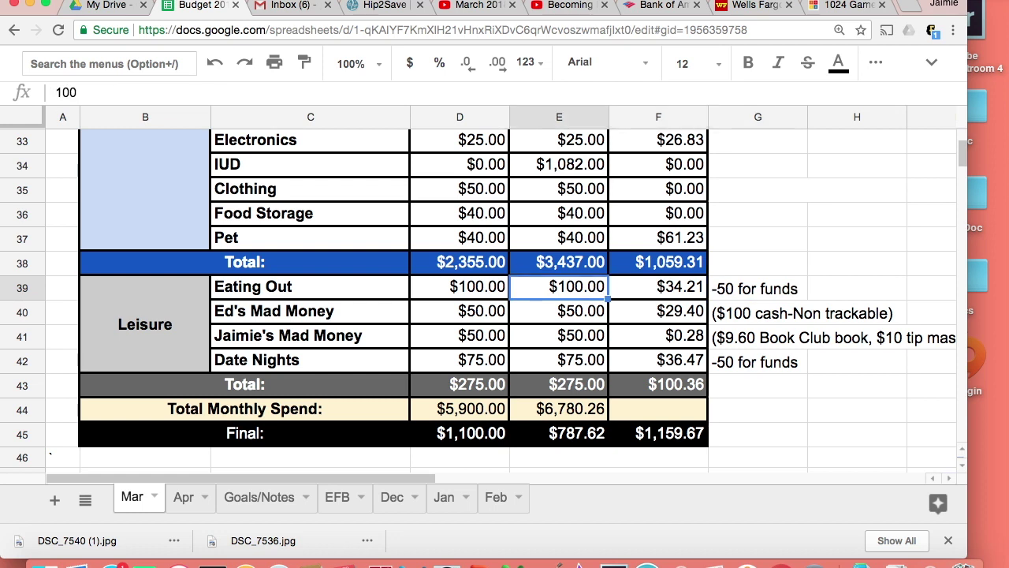
key("Right")
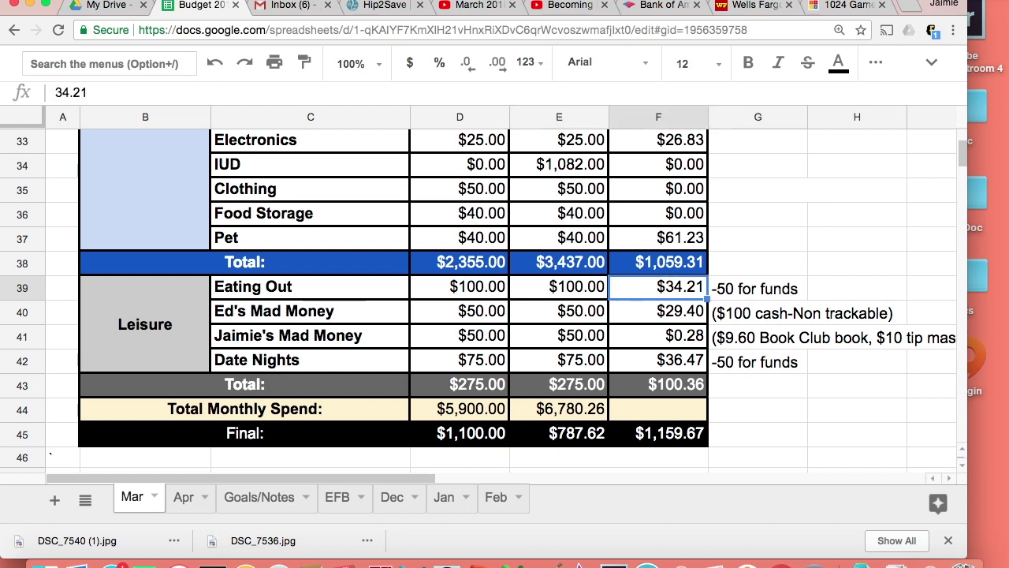
key("Right")
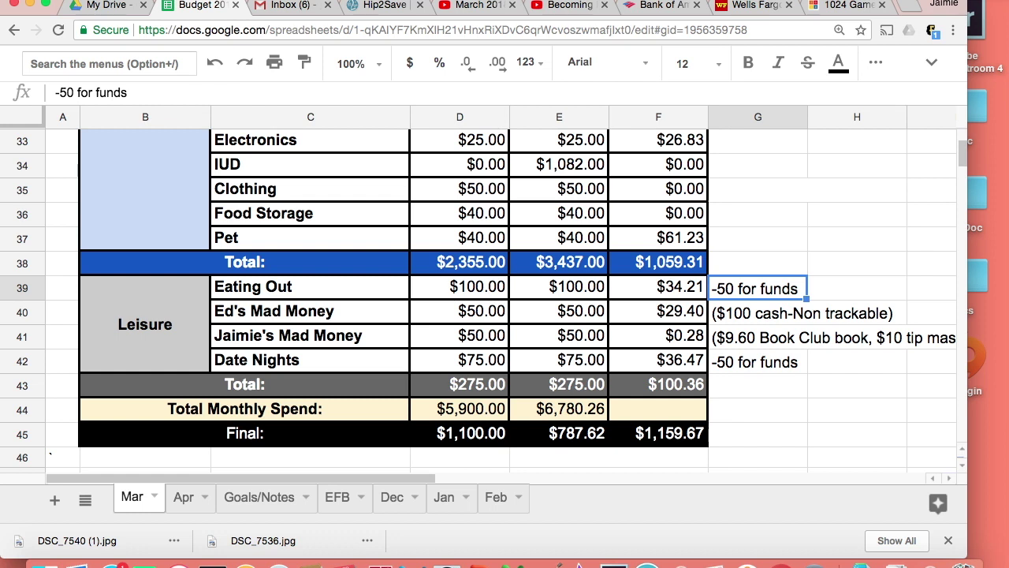
key("Delete")
Delete the note "-50 for funds" beside the Date Nights row
left_click(757, 313)
left_click(758, 384)
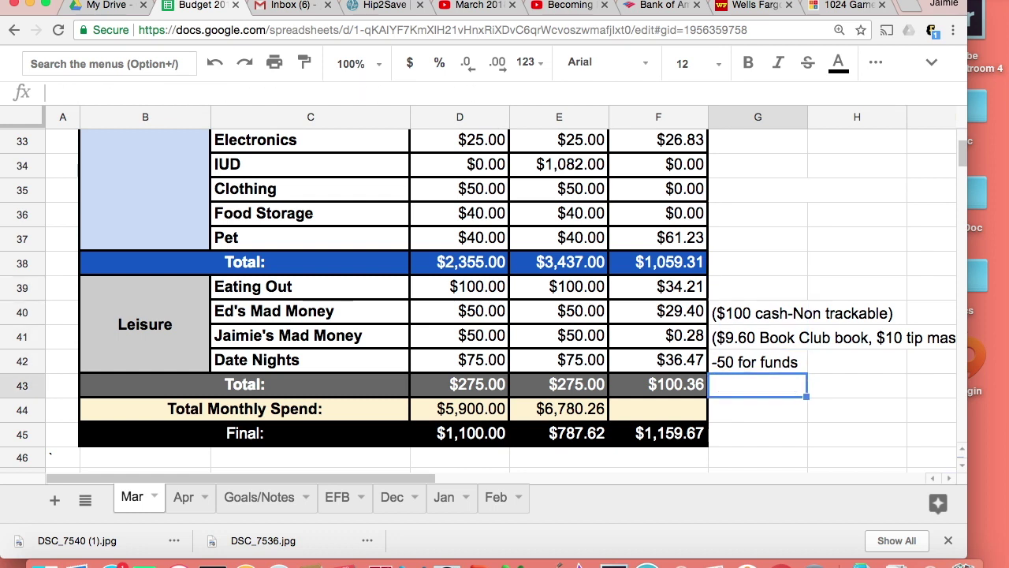
left_click(758, 359)
key("Delete")
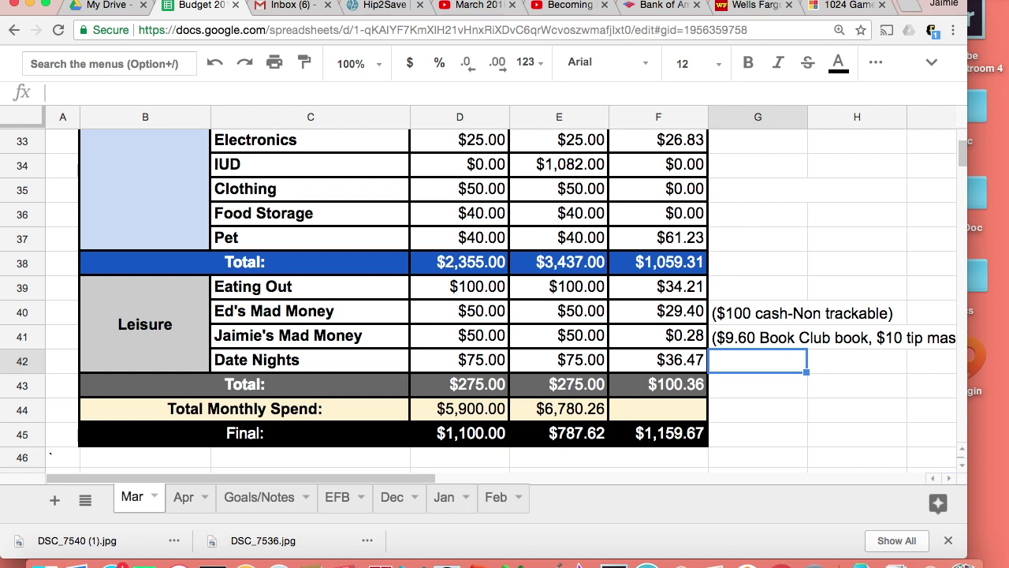
Return to the Eating Out row and check the current balance of the Emergency Fund
key("Up")
key("Up")
key("Up")
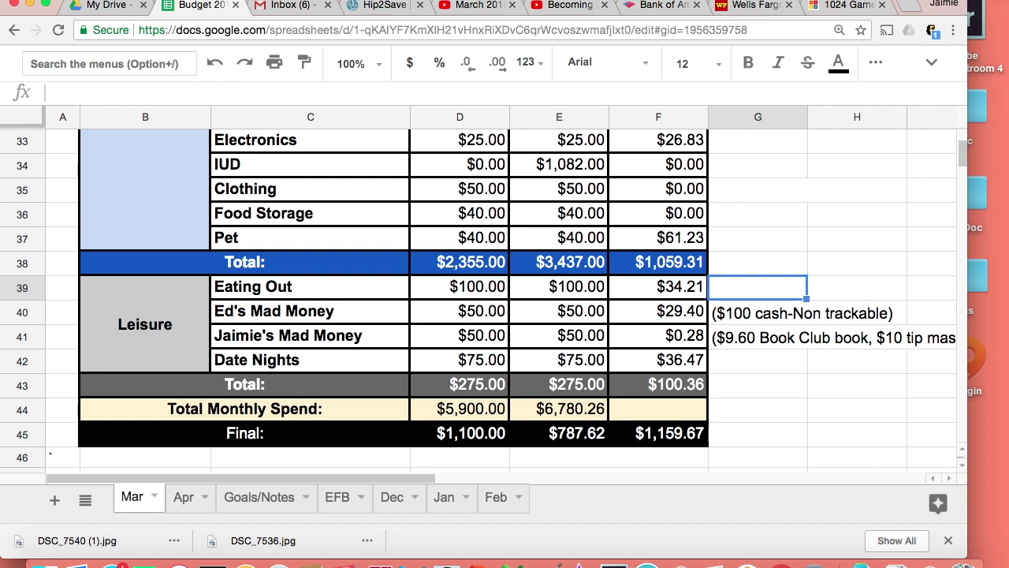
scroll(868, 219, "up", 6)
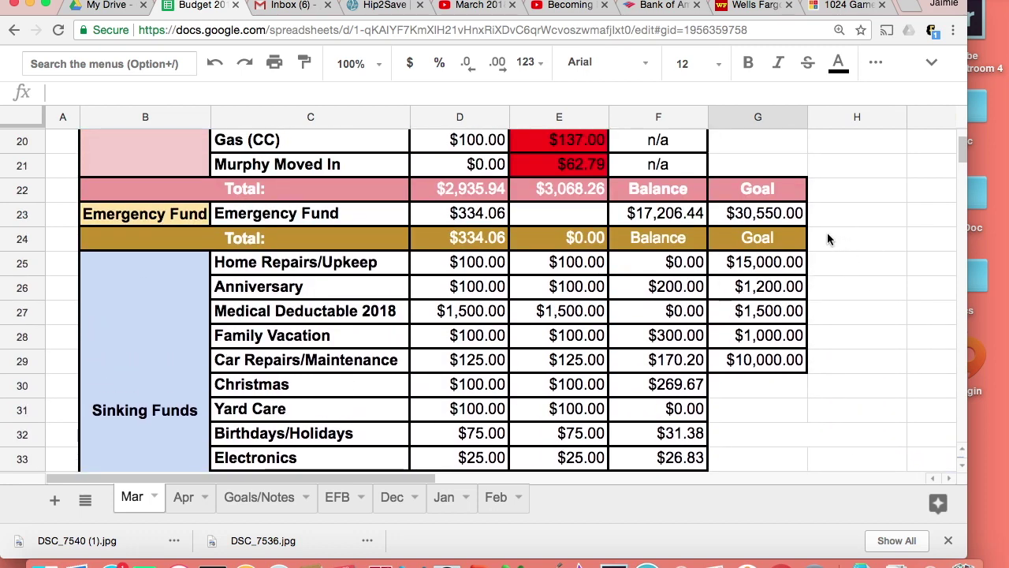
left_click(640, 218)
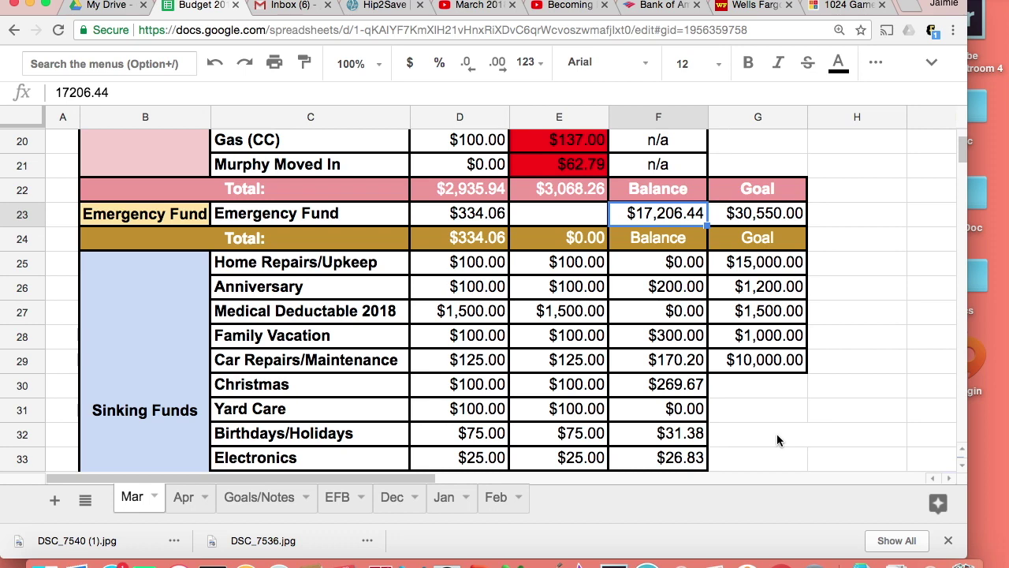
Check the balance of the first Mad Money row in the Leisure section and delete its note "($100 cash-Non trackable)"
scroll(776, 440, "down", 8)
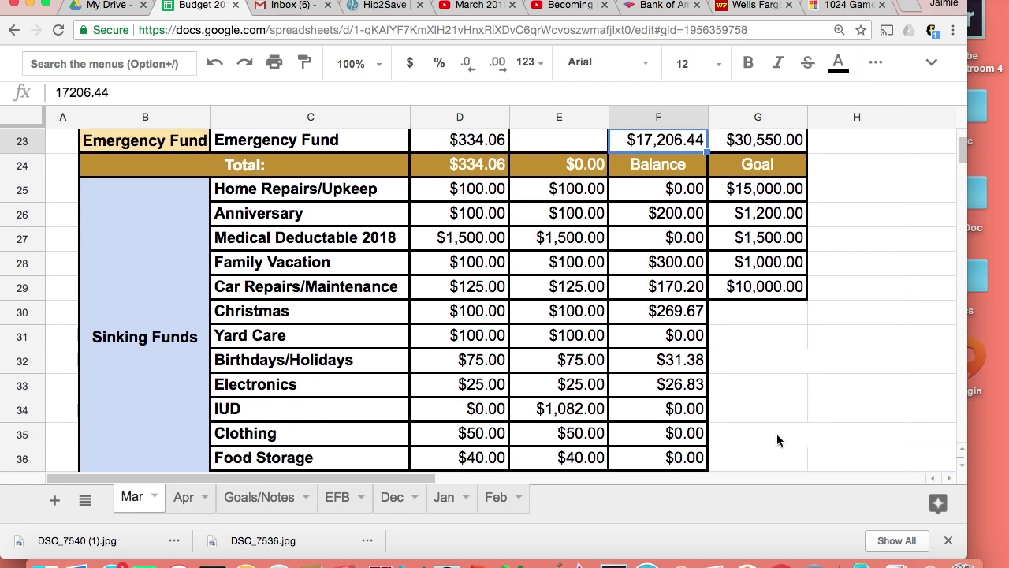
scroll(777, 440, "down", 5)
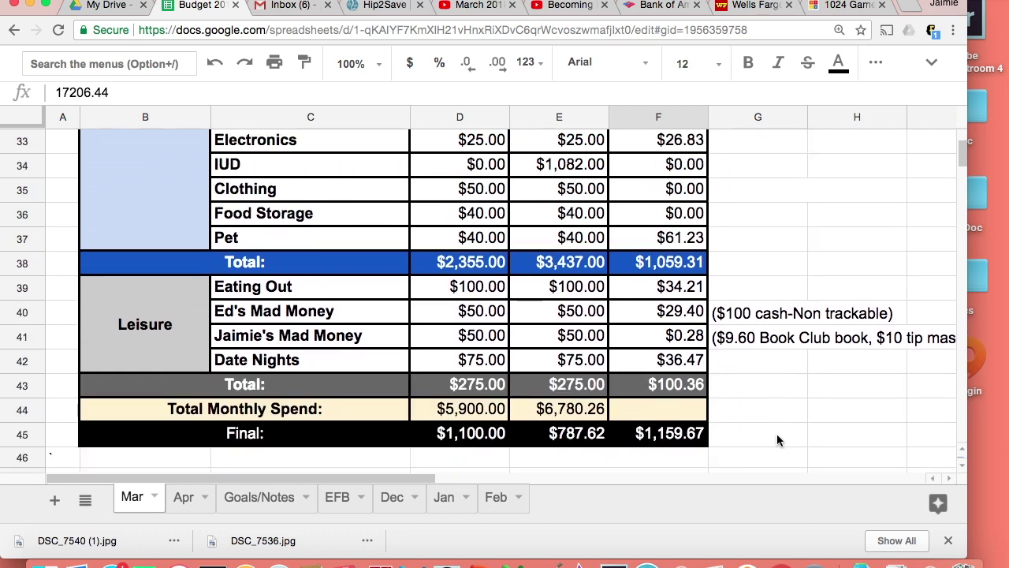
left_click(730, 318)
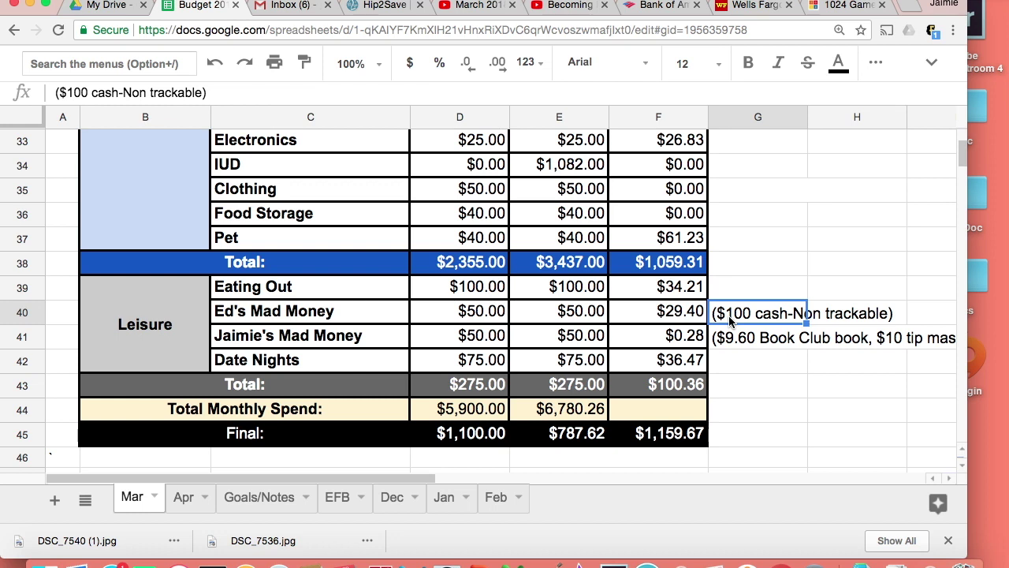
key("Down")
key("Up")
key("Left")
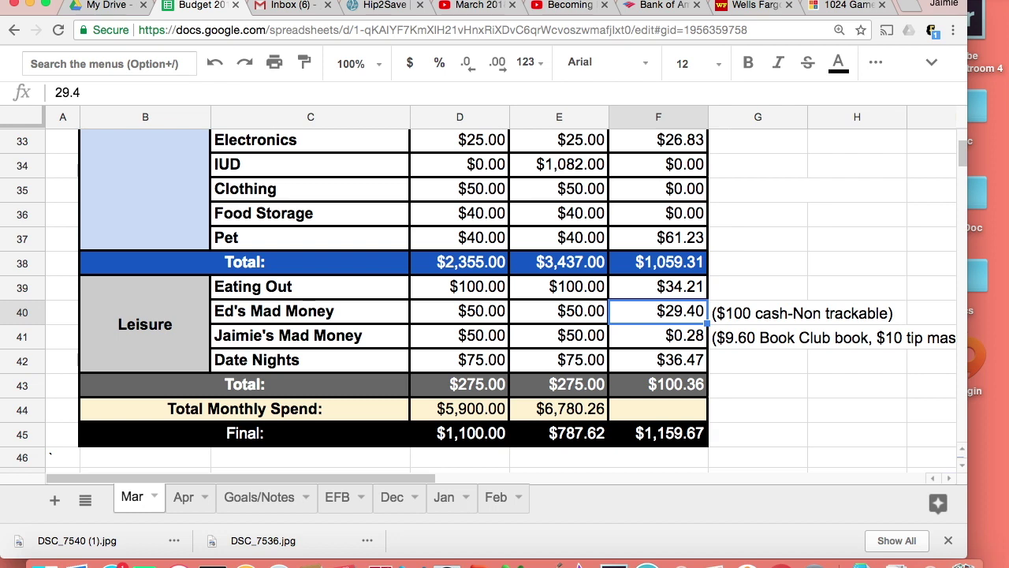
left_click(758, 312)
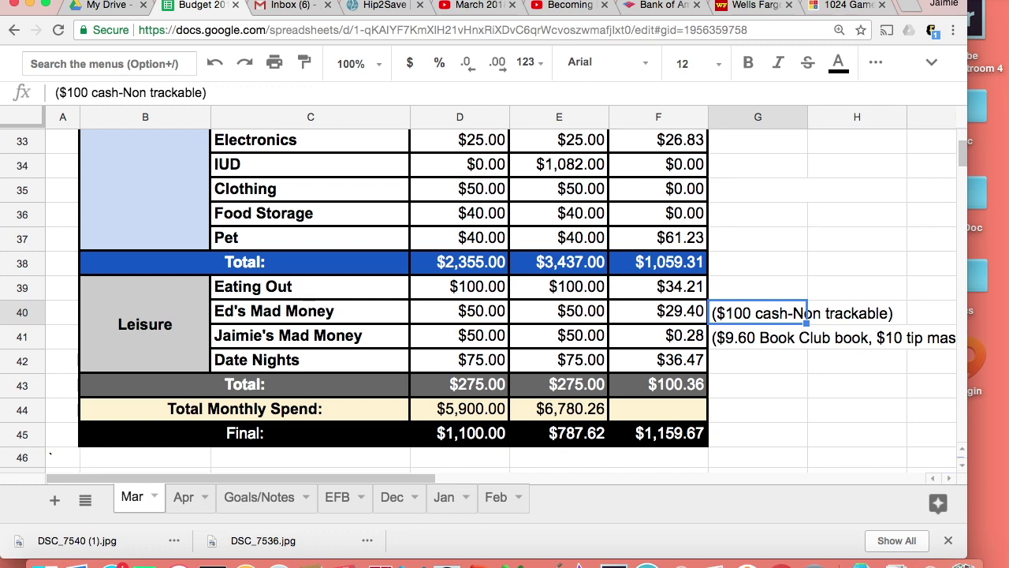
key("Delete")
Read the full Book Club book, massage tip, Pellets and baby sitting note beside the second Mad Money row, and delete it
key("Down")
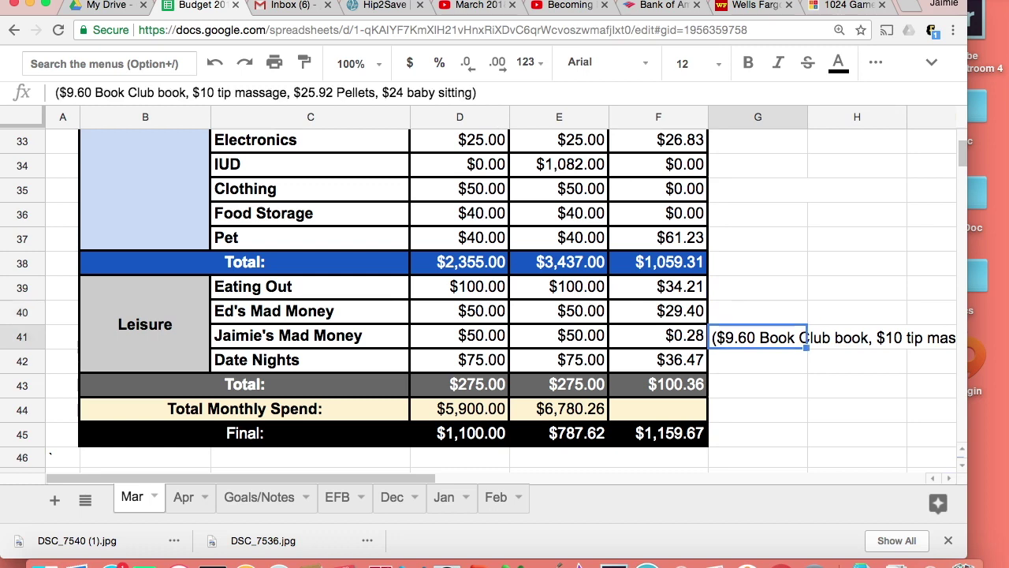
scroll(789, 375, "right", 3)
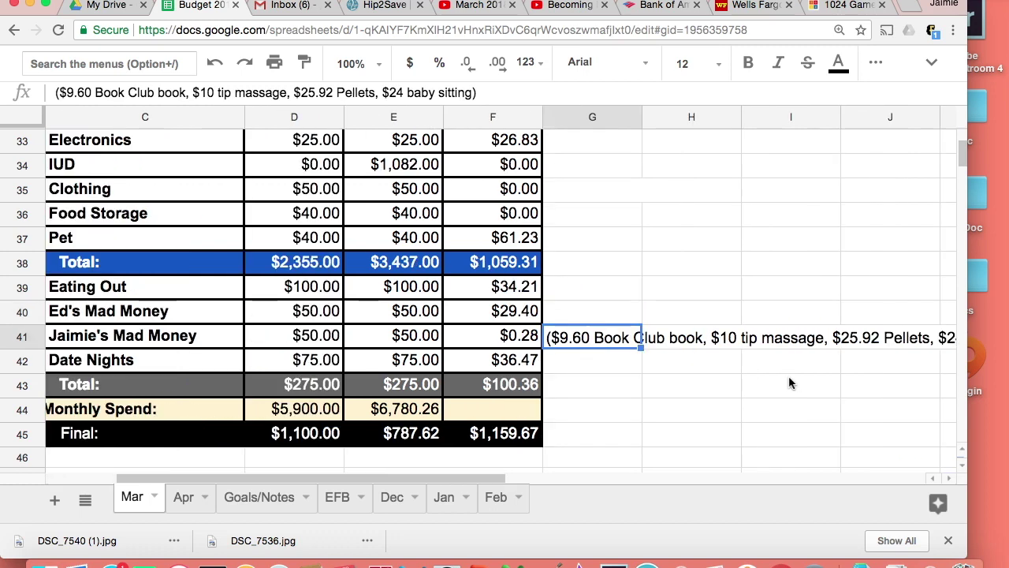
scroll(789, 375, "right", 3)
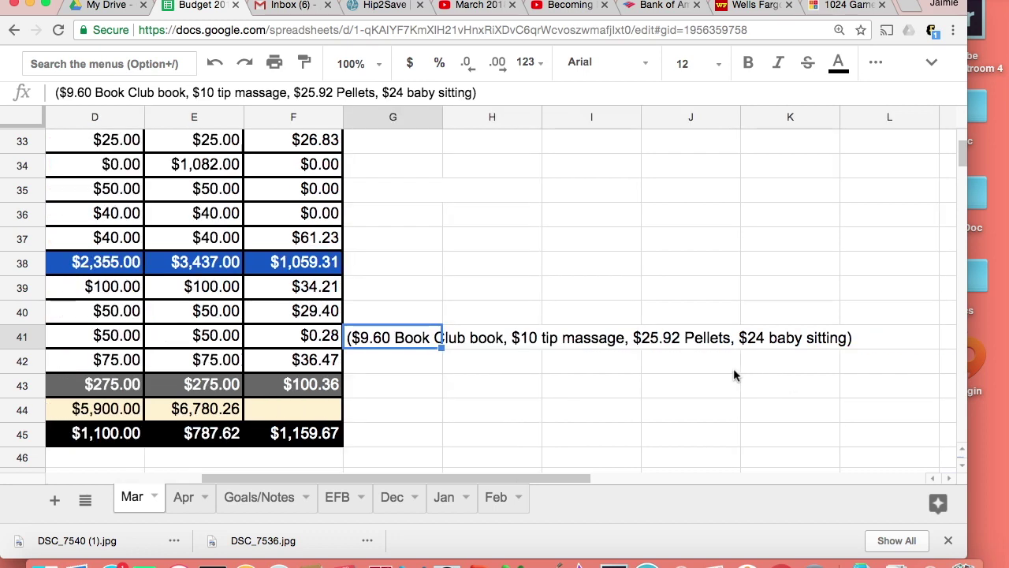
left_click(383, 363)
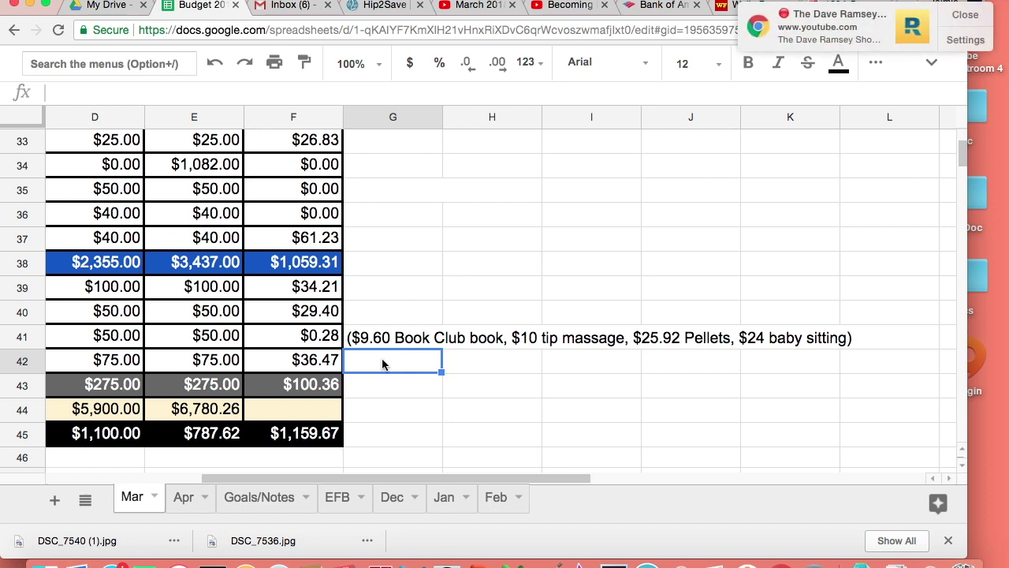
left_click(964, 14)
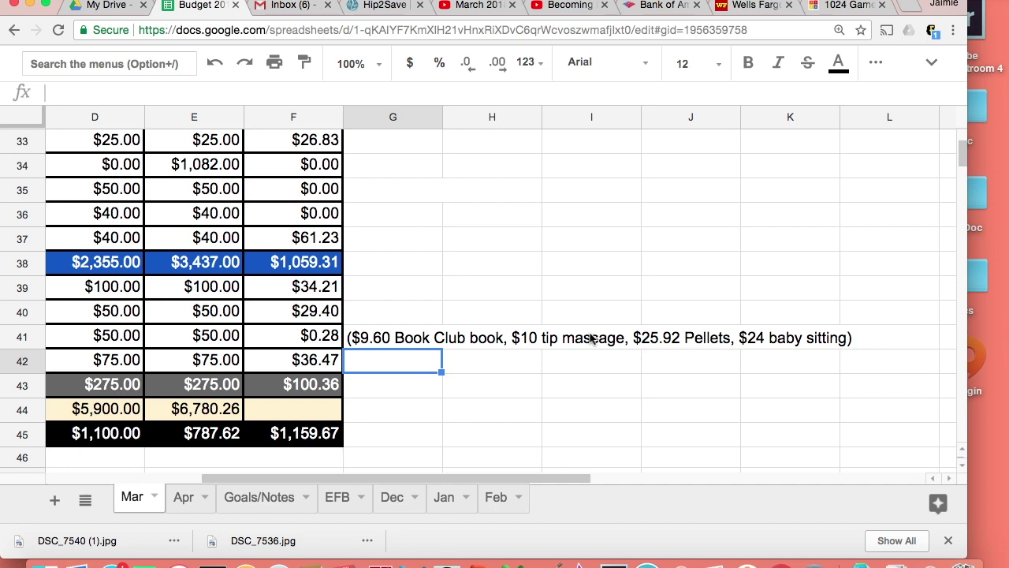
key("Up")
key("Delete")
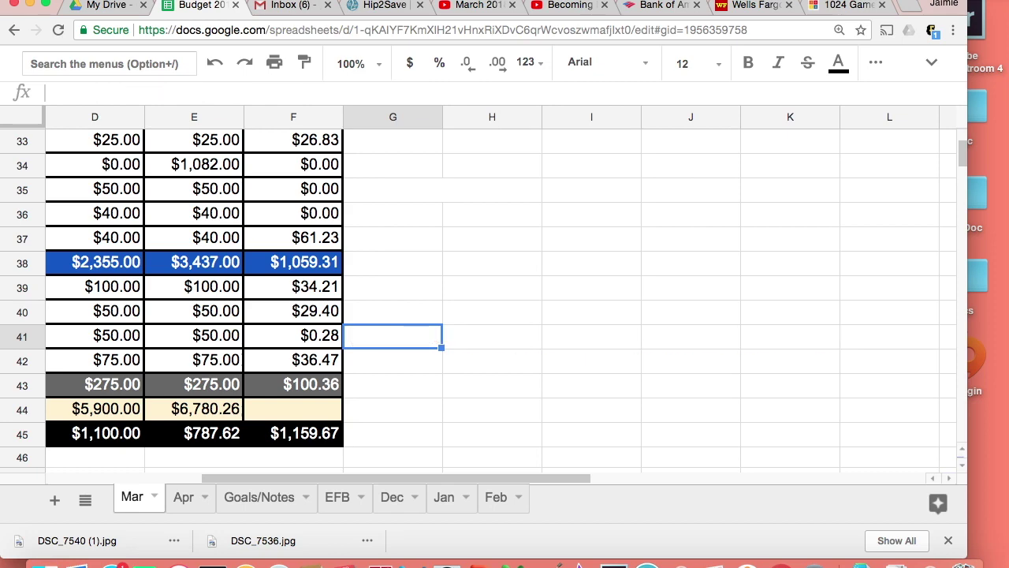
Check the second Mad Money row's amounts, the Date Nights balance and the Leisure section's total balance
key("Left")
key("Left")
key("Left")
key("Left")
key("Left")
key("Right")
key("Right")
key("Right")
key("Right")
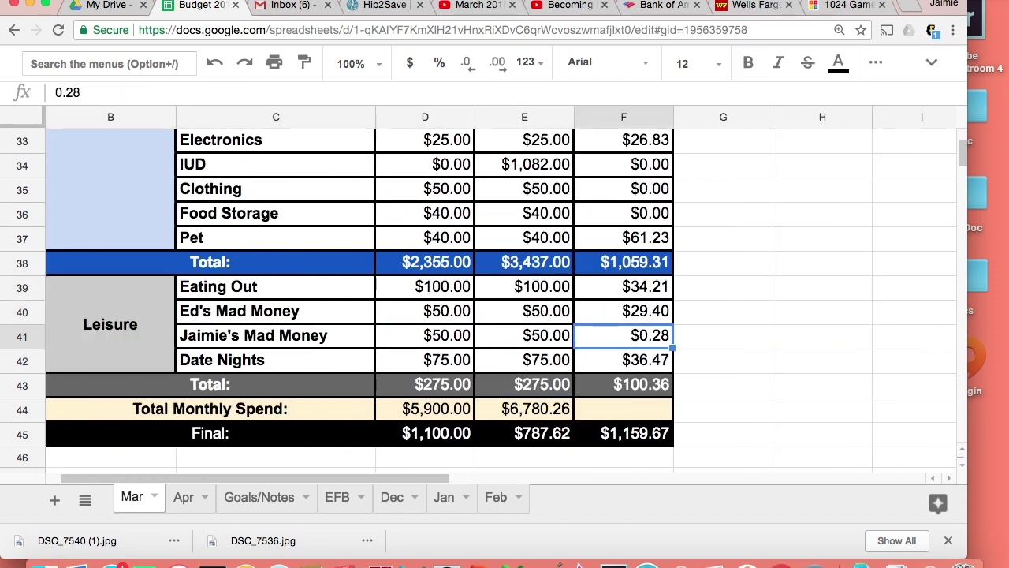
key("Down")
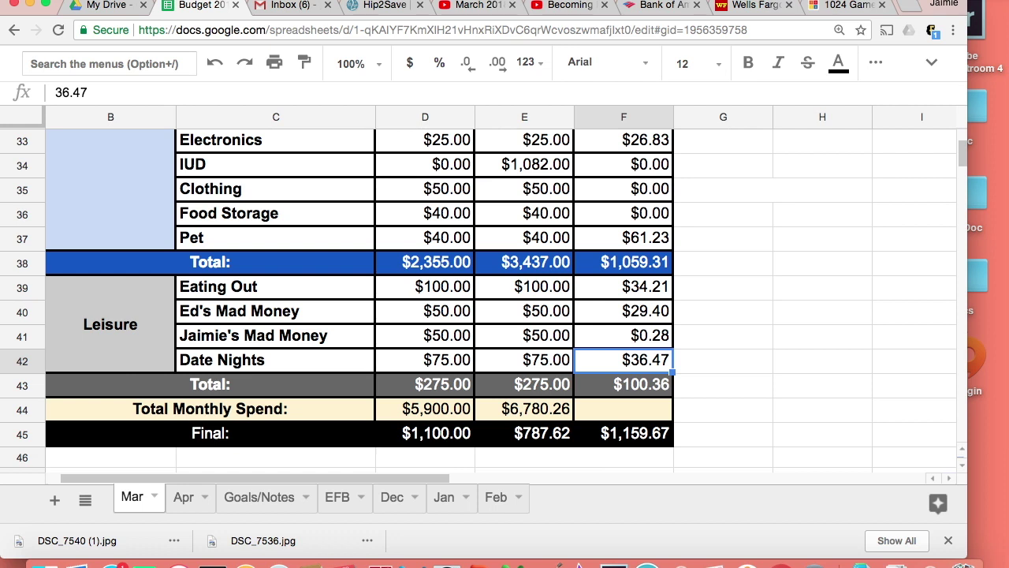
left_click(624, 384)
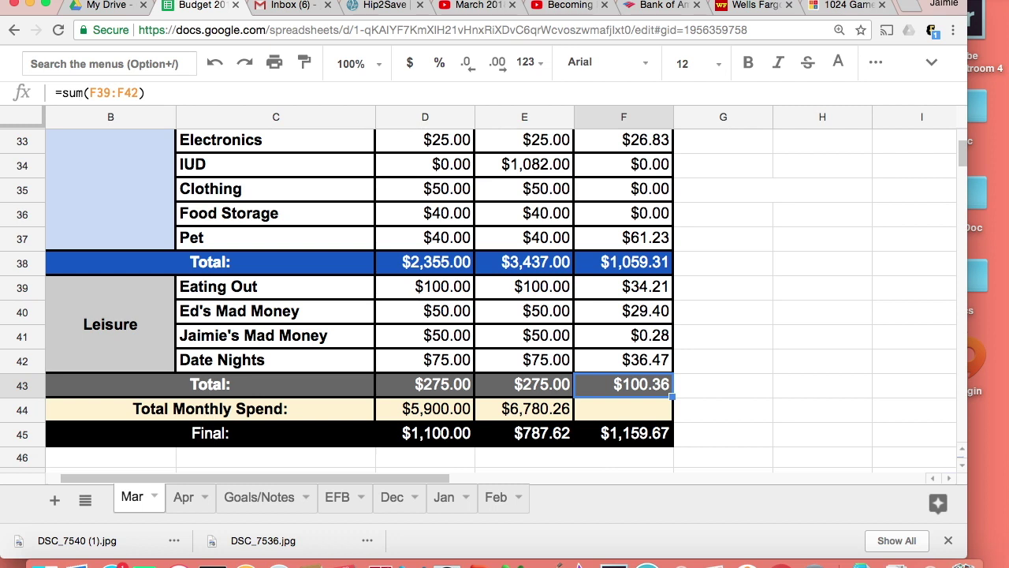
Review the Total Monthly Spend row and compare the budgeted and actual amounts in the Final row
left_click(624, 409)
key("Left")
key("Left")
key("Left")
key("Left")
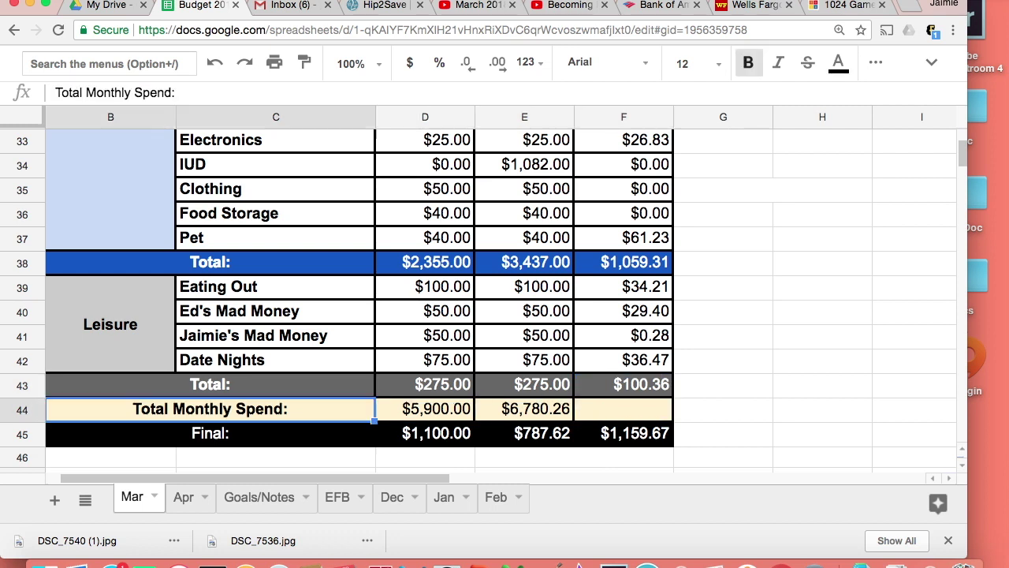
key("Down")
key("Down")
key("Right")
key("Right")
key("Right")
key("Right")
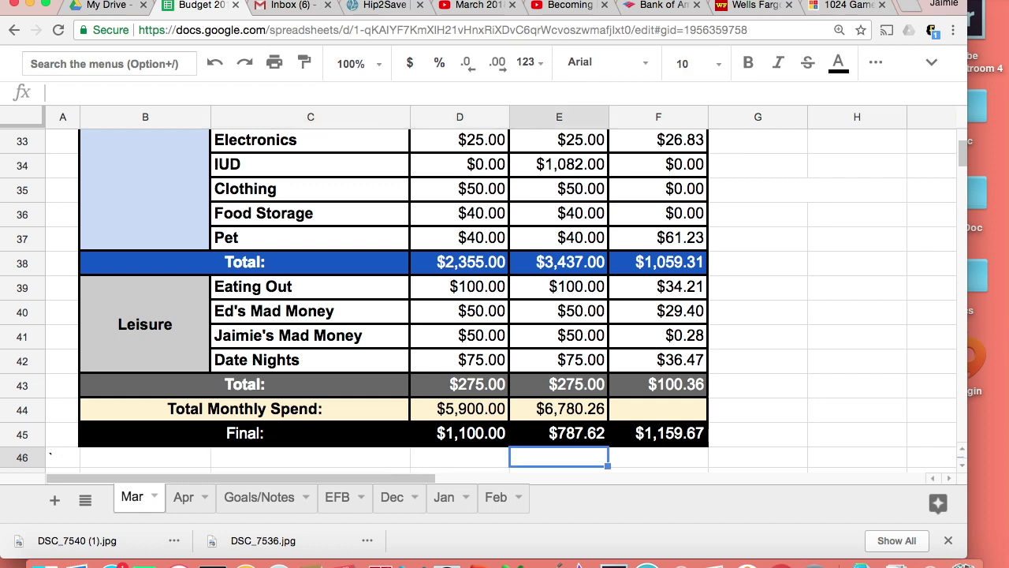
key("Up")
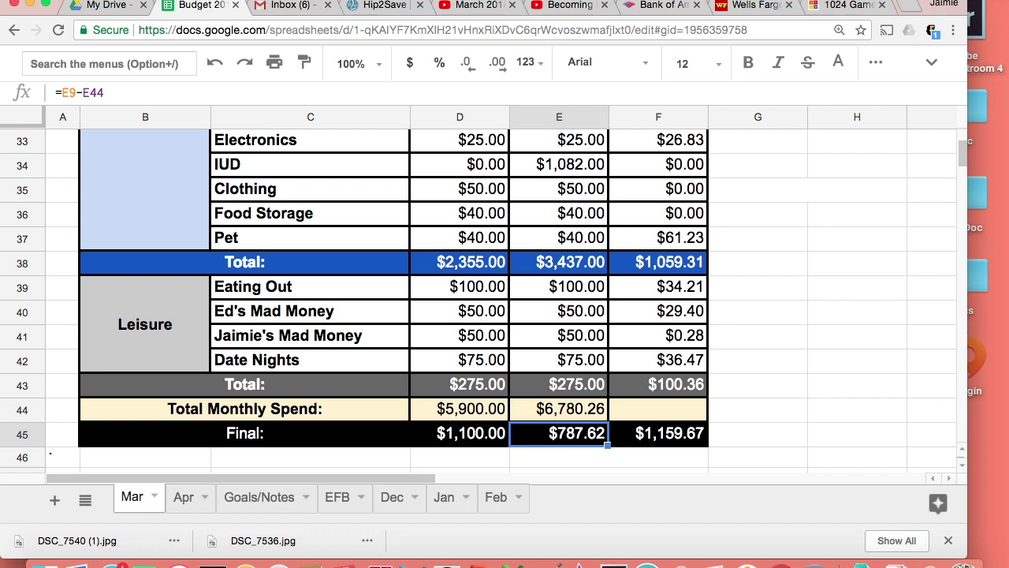
key("Left")
key("Right")
Set the Transfer from SF payment in the Income section to 500
key("Up")
key("Up")
key("Up")
key("Up")
key("Up")
key("Up")
key("Up")
key("Up")
key("Up")
key("Up")
key("Up")
key("Up")
key("Up")
key("Up")
key("Up")
key("Up")
key("Up")
key("Up")
key("Up")
key("Up")
key("Up")
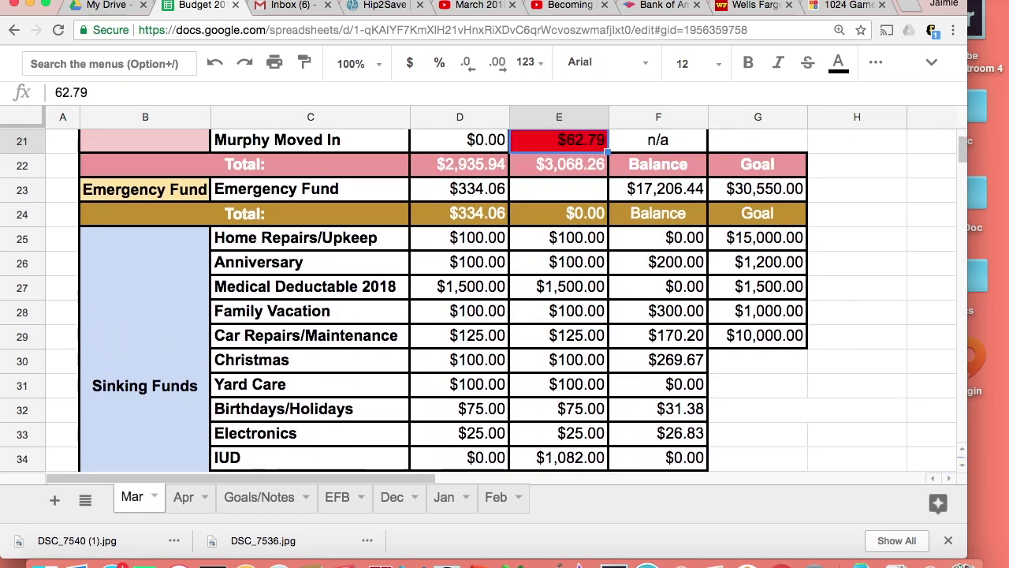
key("Up")
key("Up")
key("Up")
key("Up")
key("Up")
key("Up")
key("Up")
key("Up")
key("Up")
key("Up")
key("Up")
key("Up")
key("Up")
key("Up")
key("Up")
key("Up")
key("Up")
key("Up")
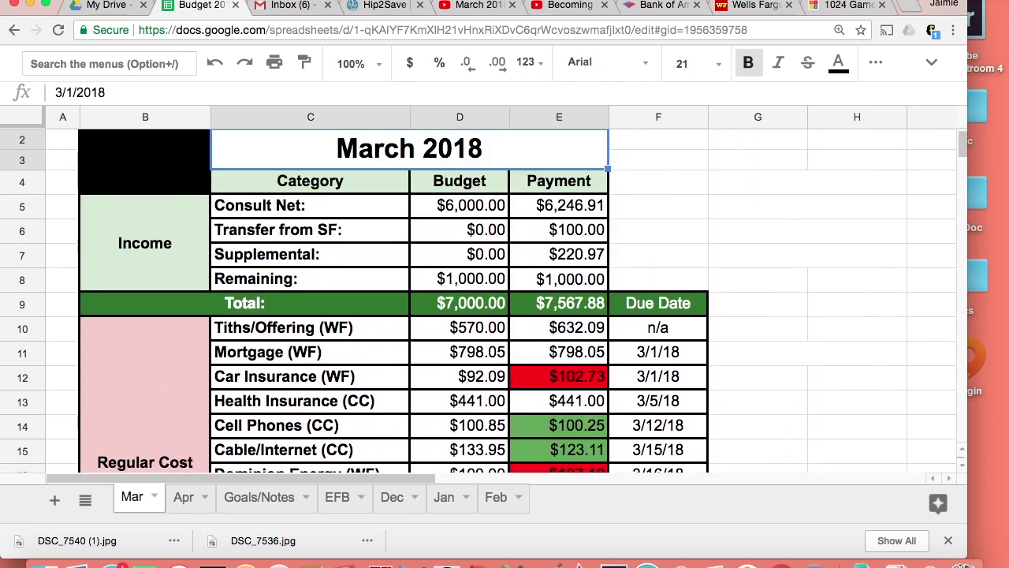
key("Up")
key("Down")
key("Down")
key("Down")
key("Down")
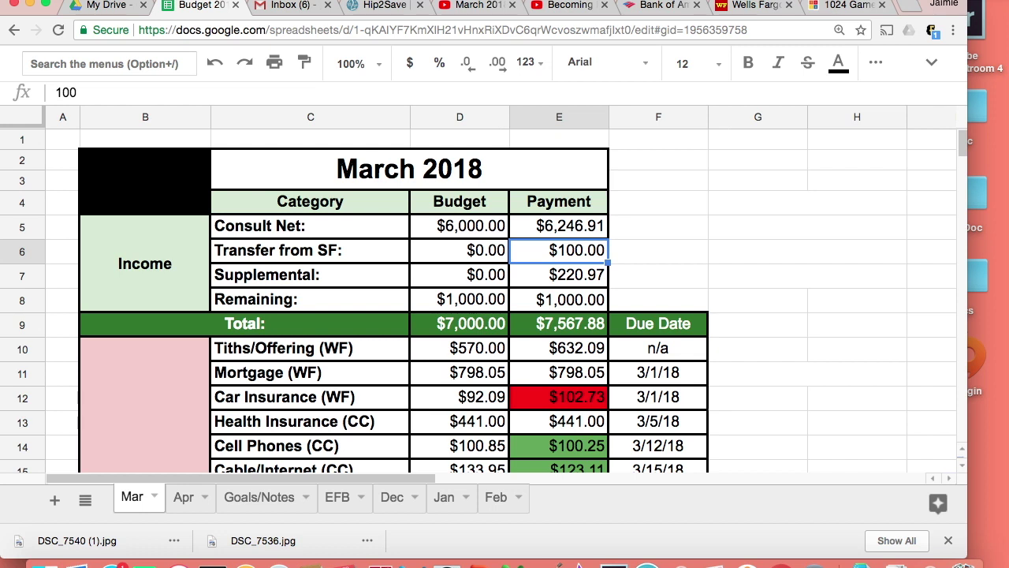
left_click(62, 92)
key("BackSpace")
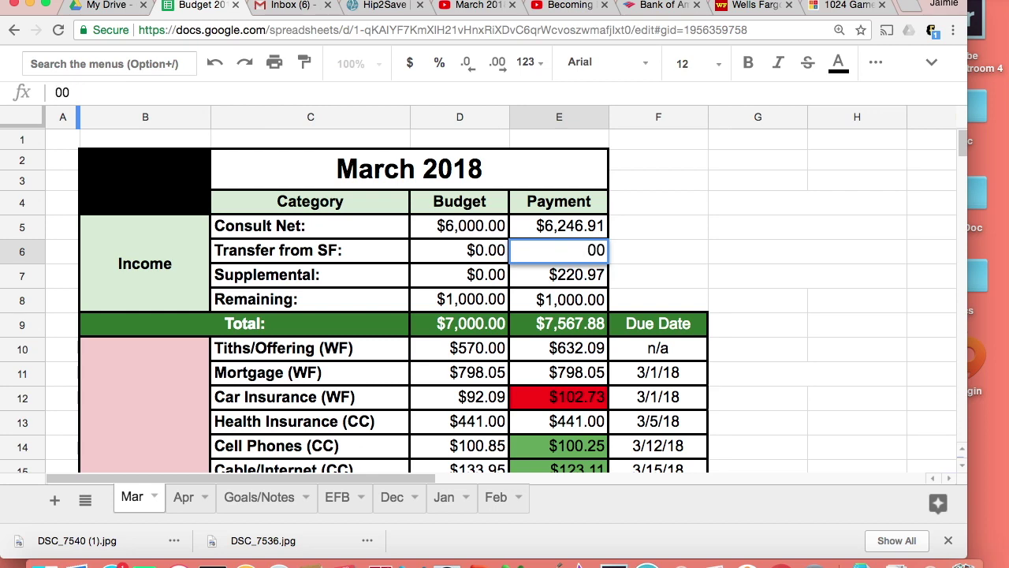
type("5")
left_click(682, 288)
scroll(630, 315, "down", 10)
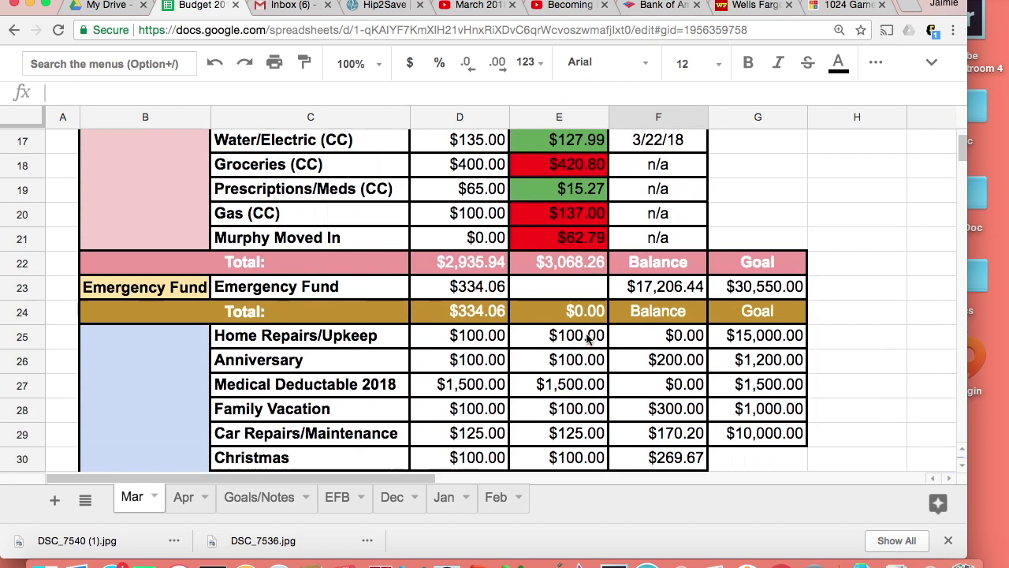
Review the updated Final row, then compare the budgeted amounts, payments and balances across the Sinking Funds section
scroll(586, 339, "down", 6)
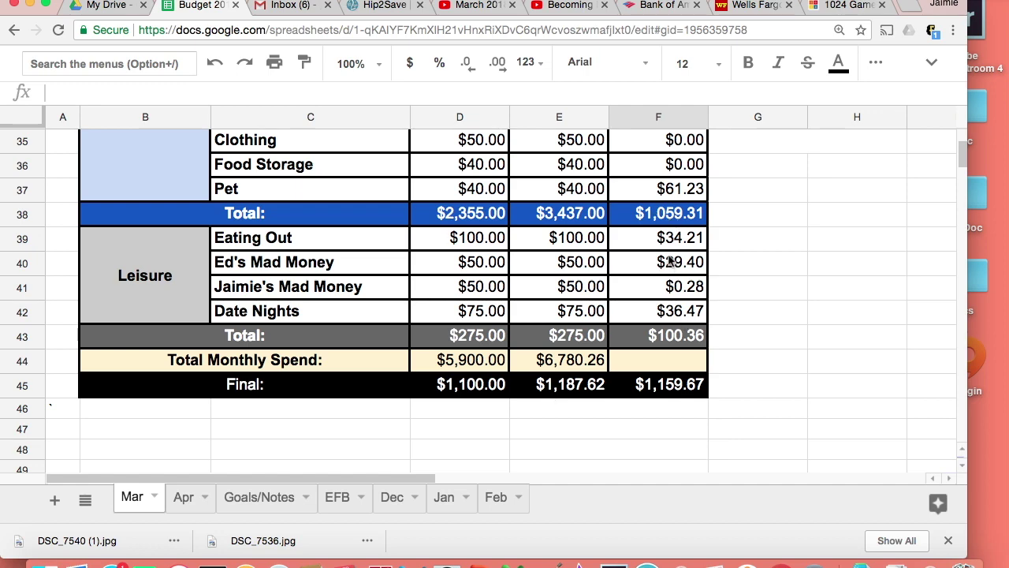
scroll(668, 261, "up", 5)
scroll(607, 323, "down", 3)
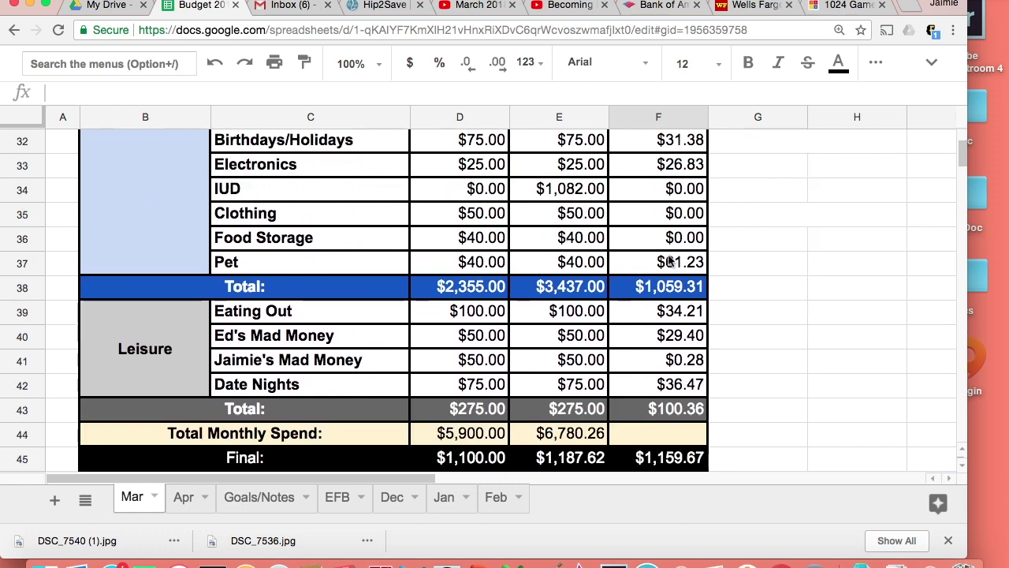
scroll(607, 323, "down", 2)
scroll(607, 331, "up", 6)
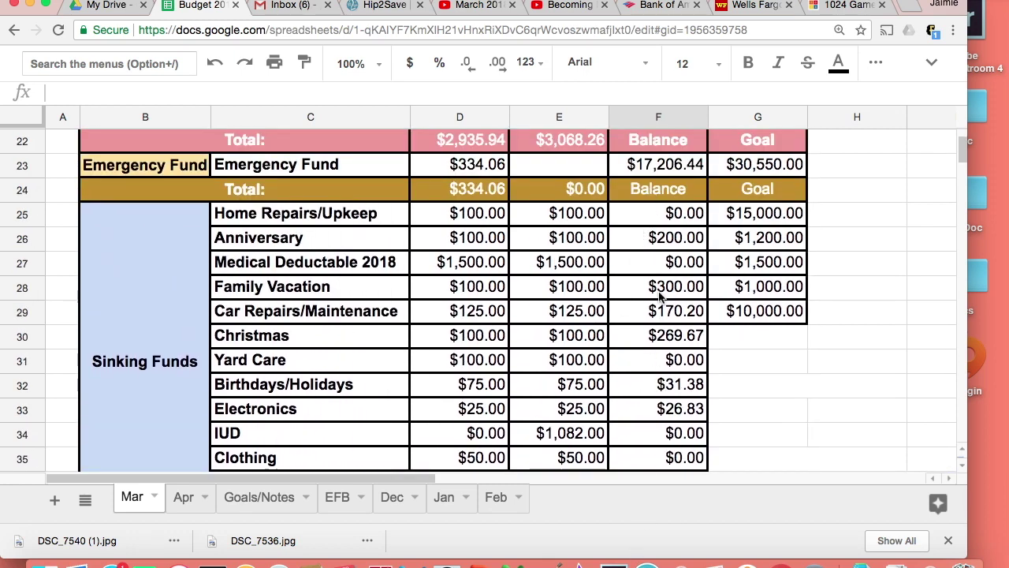
scroll(655, 412, "down", 2)
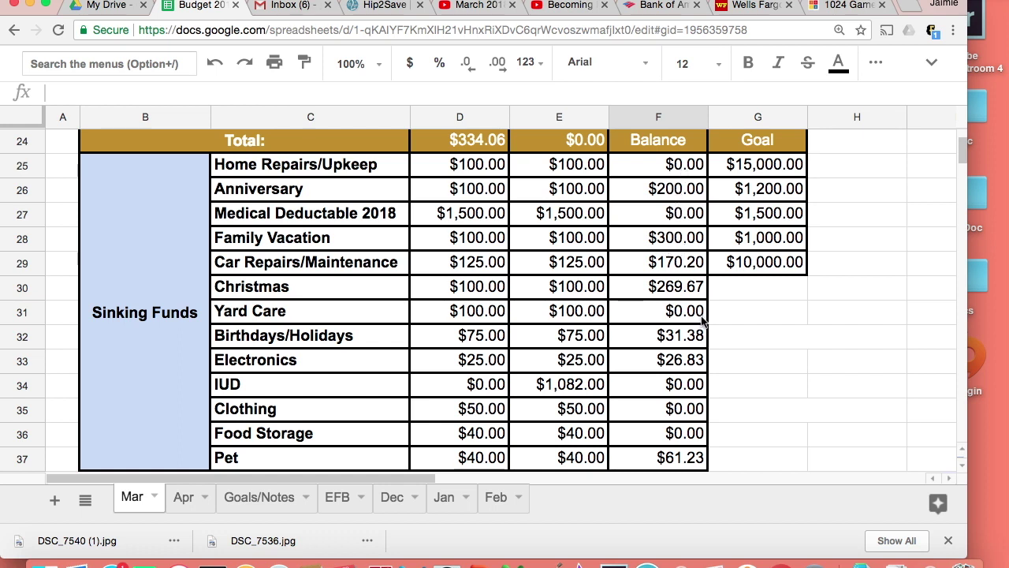
Check the IUD payment in Sinking Funds and the payment cell of the Emergency Fund row
left_click(727, 385)
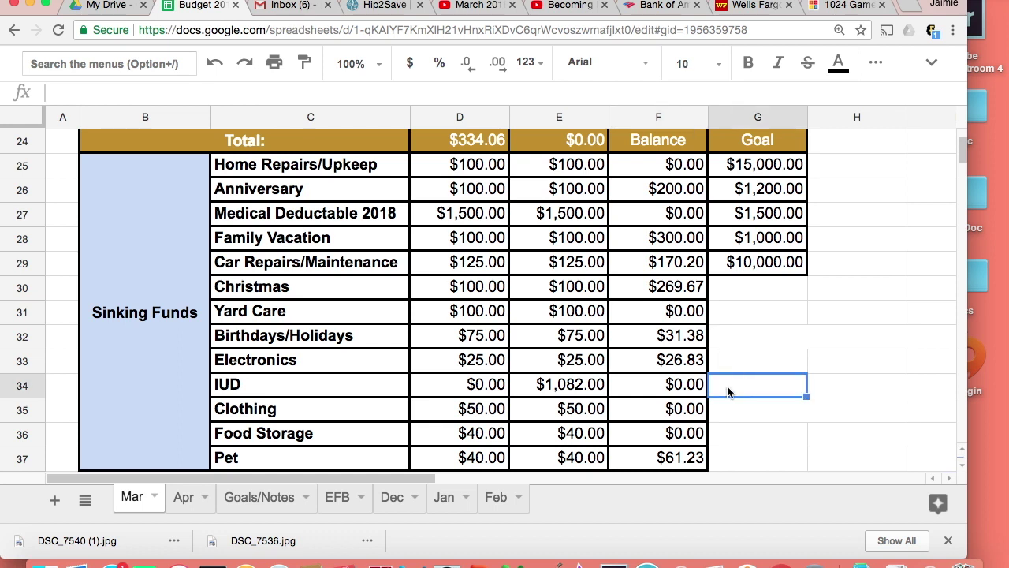
left_click(566, 384)
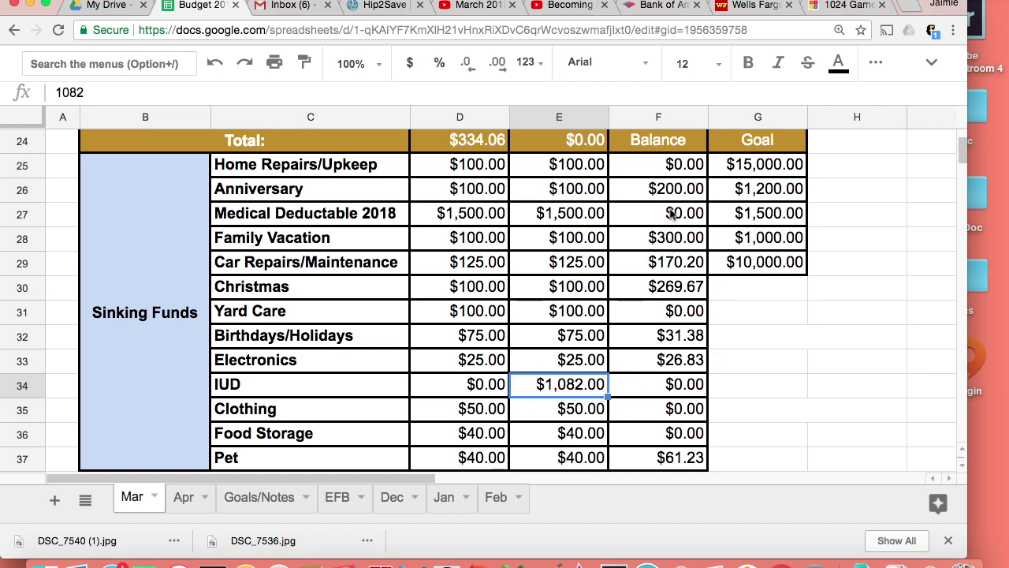
scroll(676, 220, "up", 2)
left_click(535, 195)
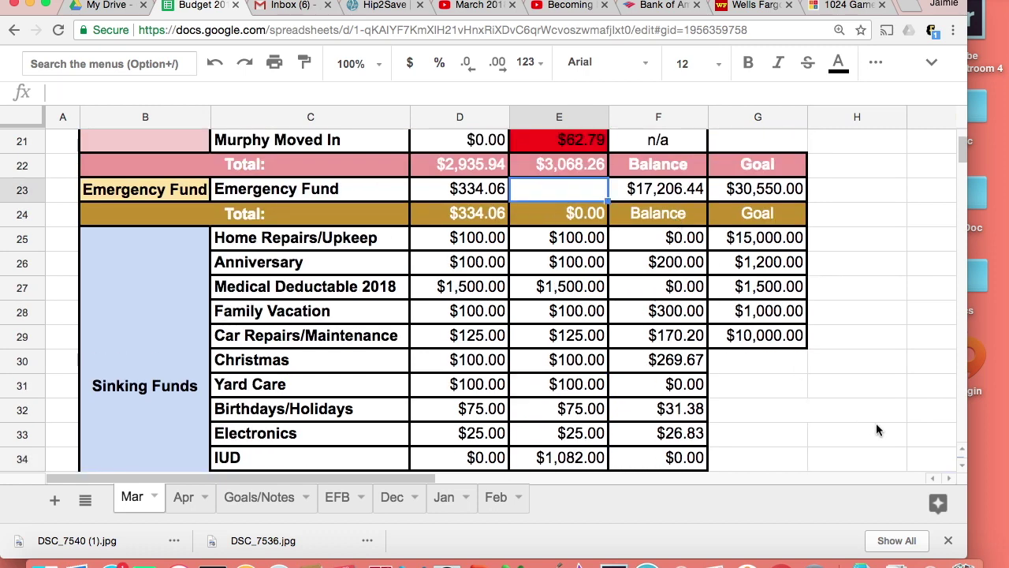
Review the Sinking Funds and Leisure totals and inspect the formula behind the Final row's payment amount
scroll(879, 430, "down", 3)
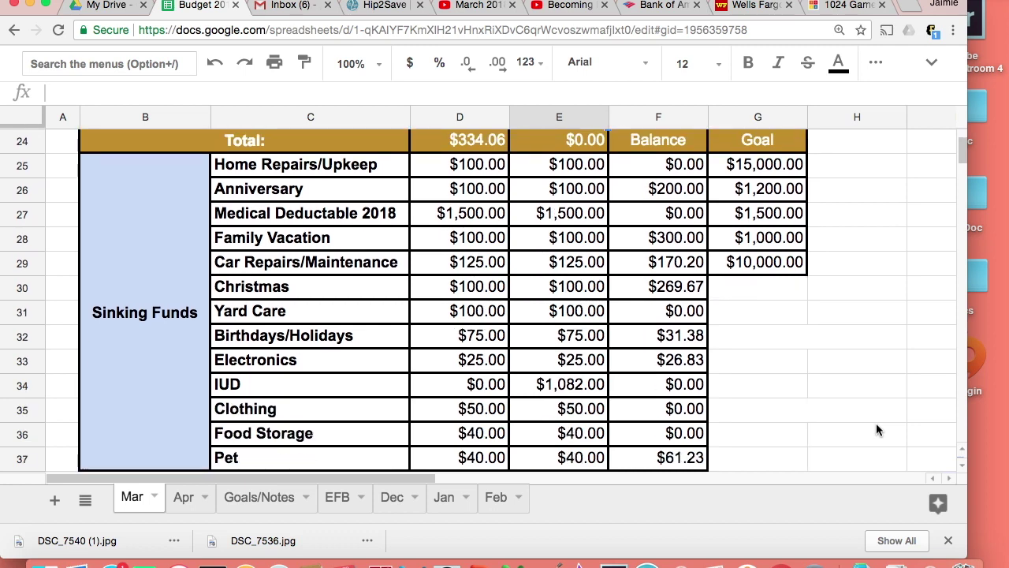
scroll(879, 429, "down", 7)
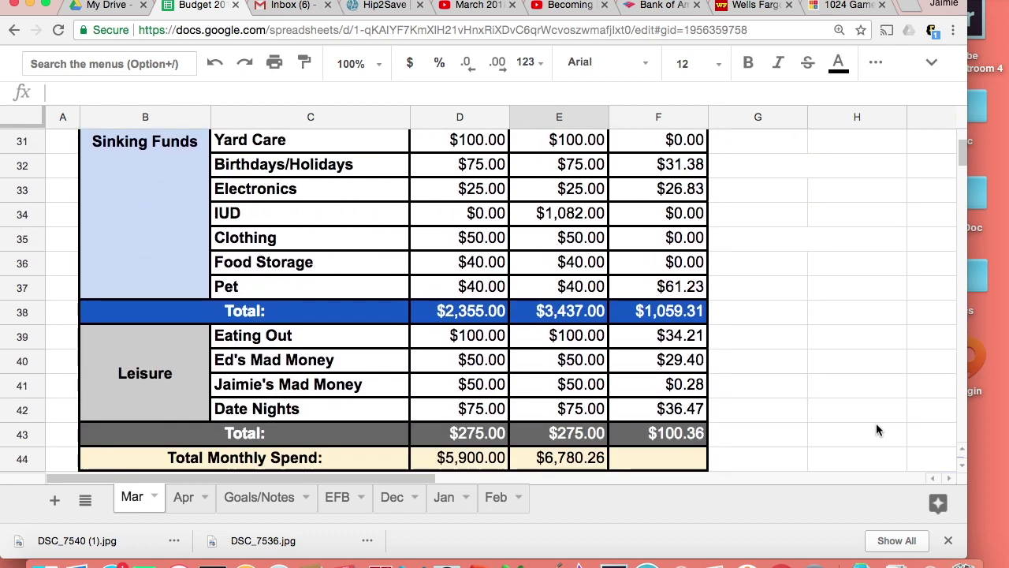
scroll(876, 428, "down", 2)
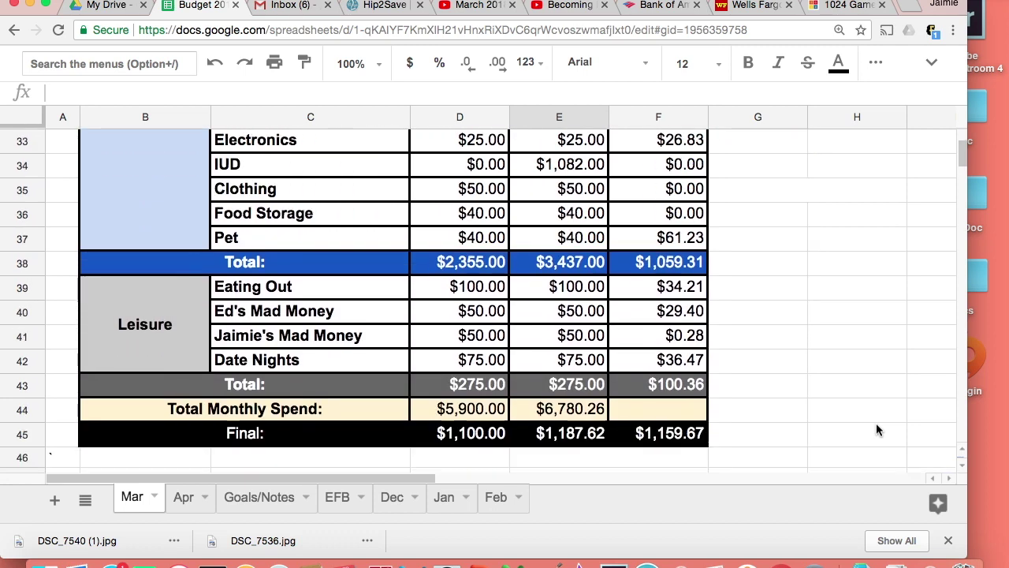
left_click(543, 440)
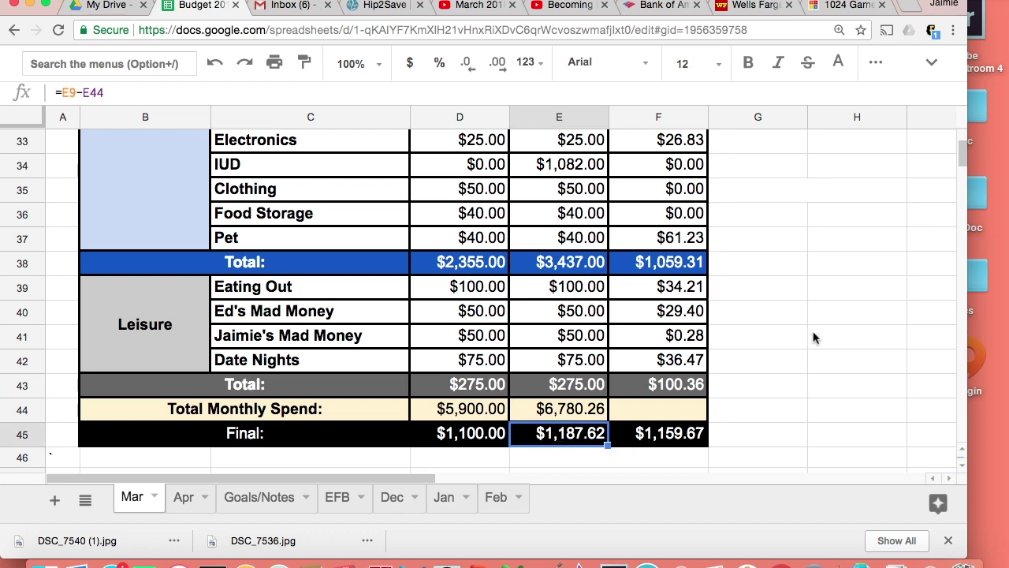
Examine the Regular Cost section's budgeted and paid amounts, including the Groceries payment and the WF and CC labels on the categories
scroll(815, 338, "up", 5)
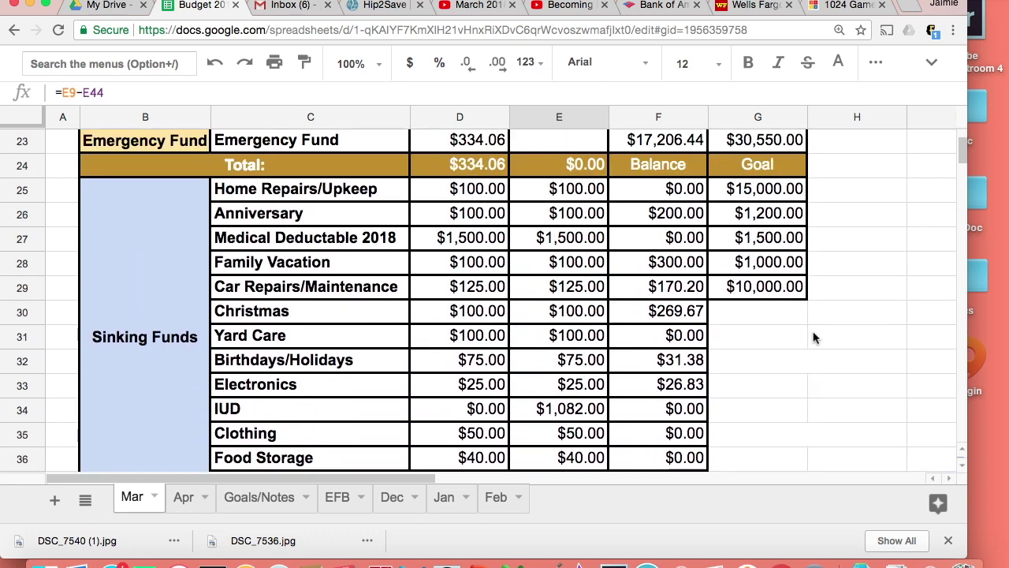
scroll(623, 207, "up", 5)
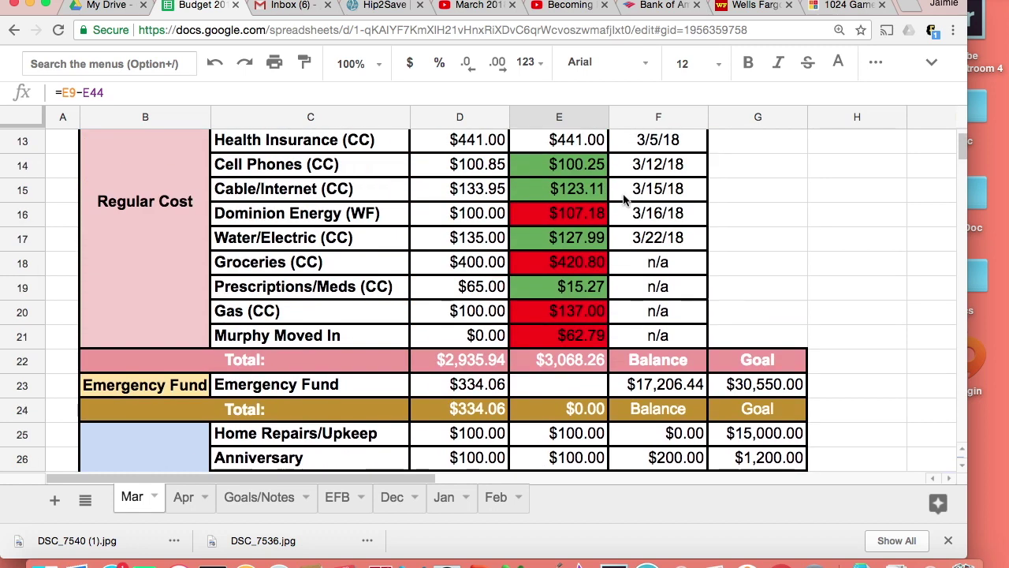
scroll(623, 203, "up", 3)
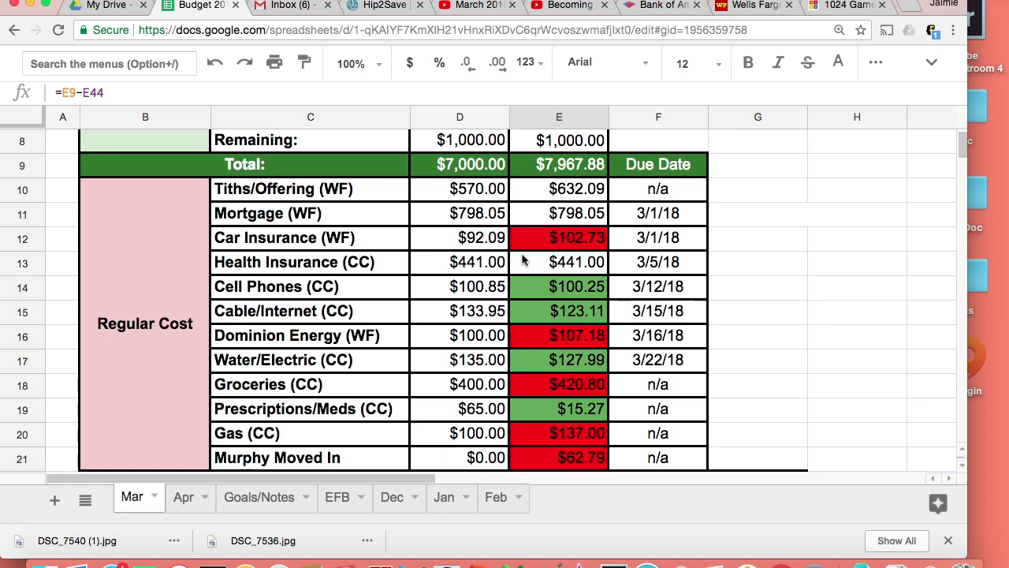
scroll(541, 383, "down", 1)
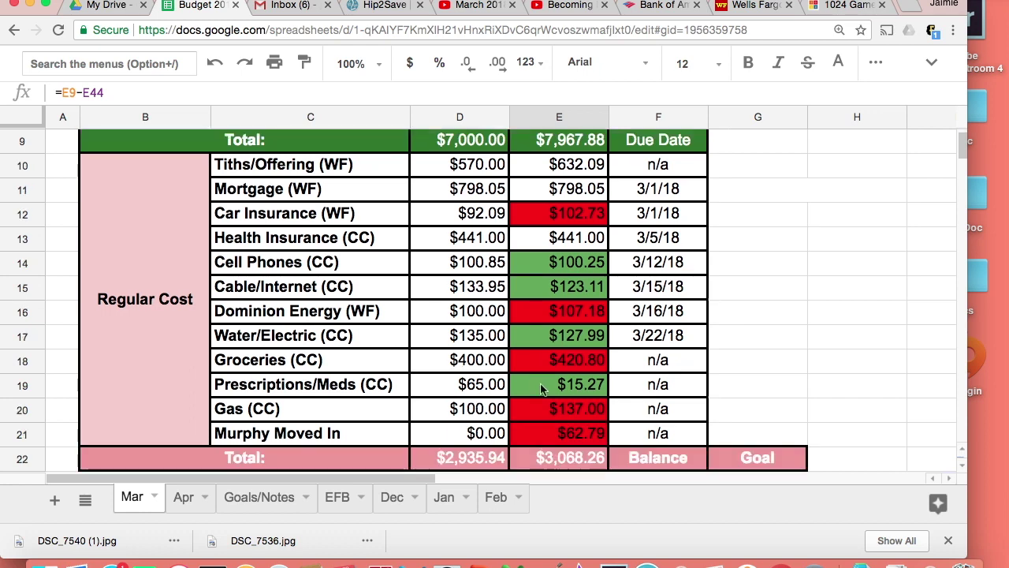
left_click(556, 363)
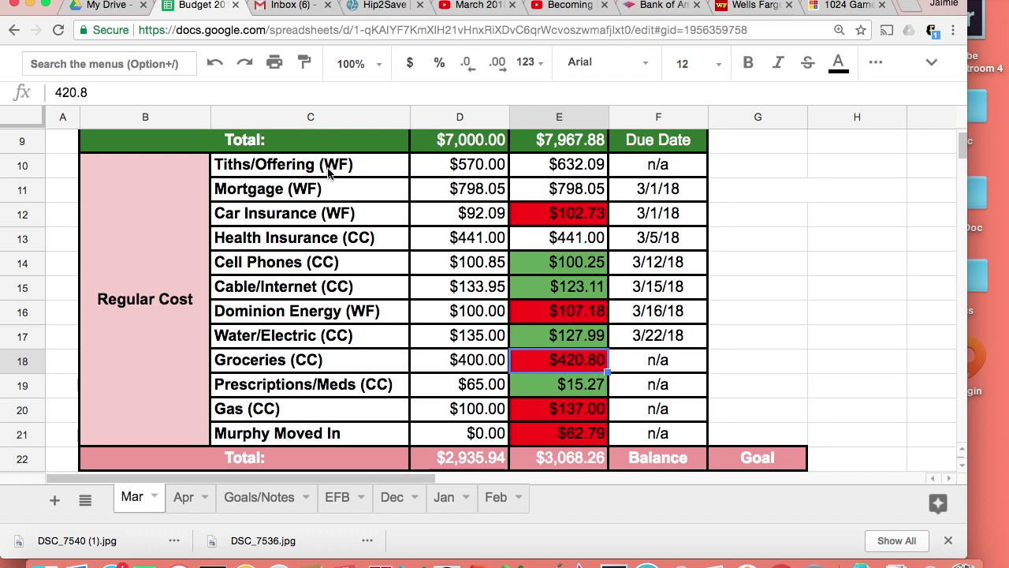
left_click(353, 249)
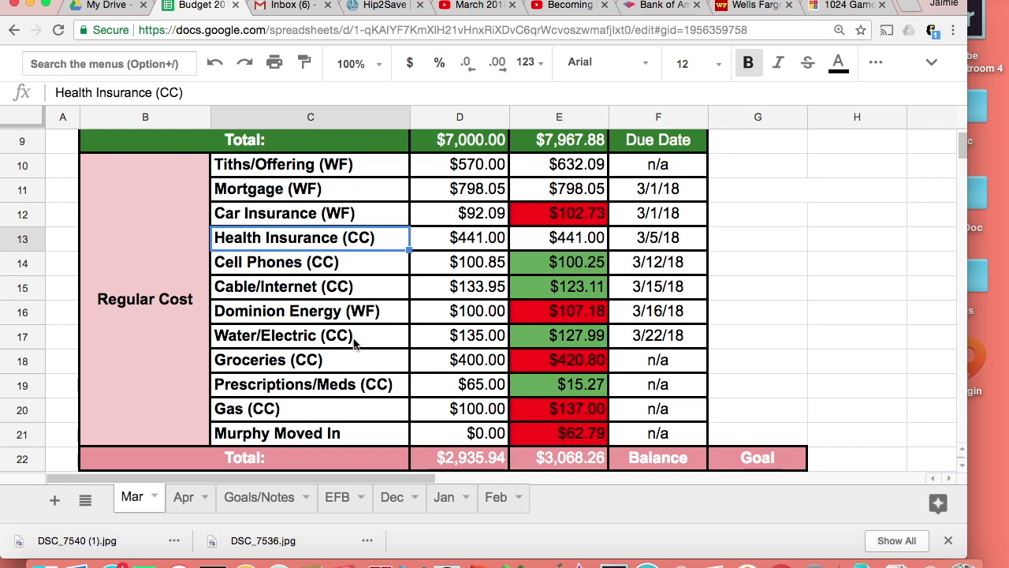
Look over the Income section's budget and payment amounts and the first Regular Cost rows of the March 2018 budget
scroll(354, 342, "up", 5)
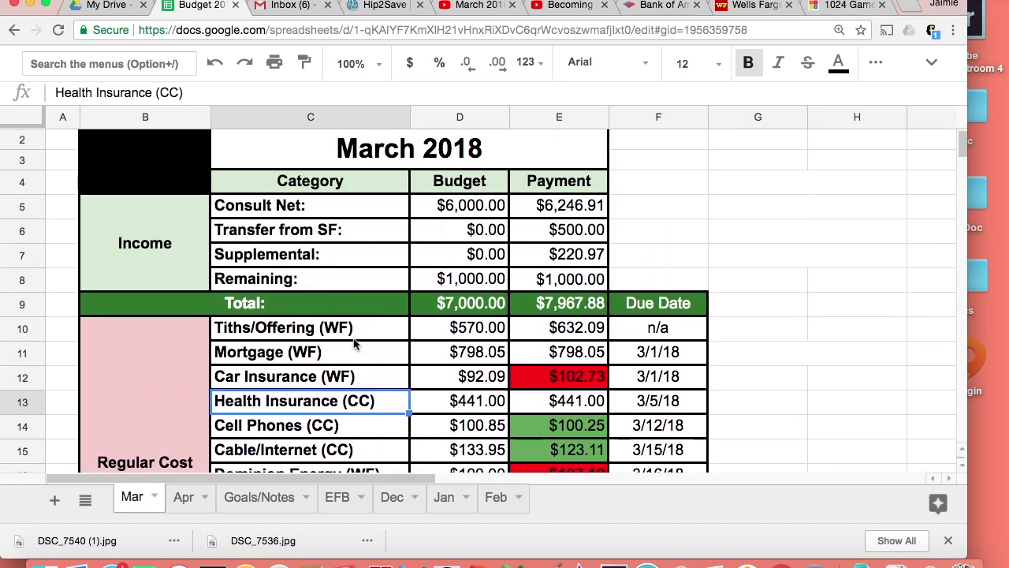
scroll(354, 341, "up", 1)
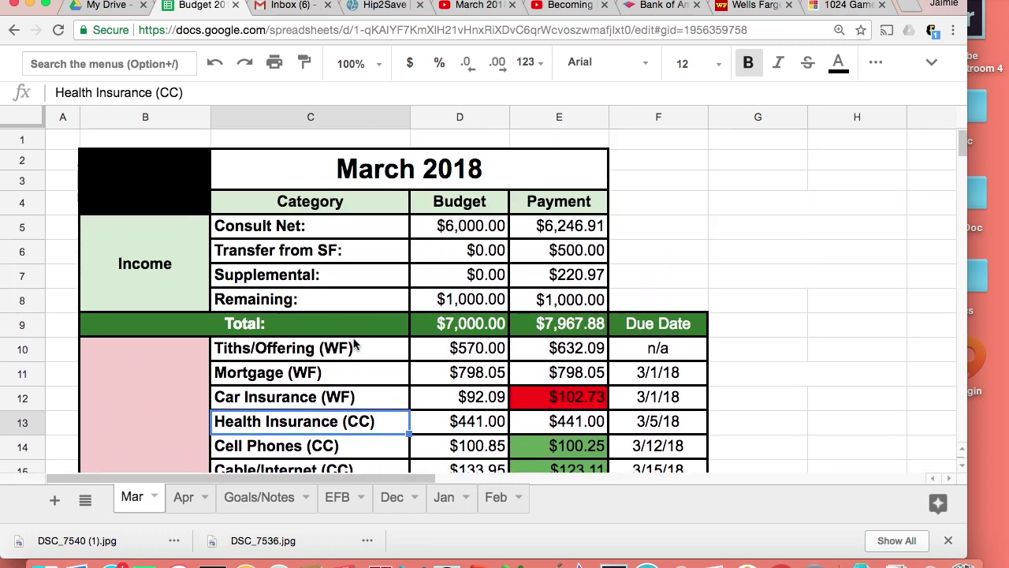
left_click(183, 348)
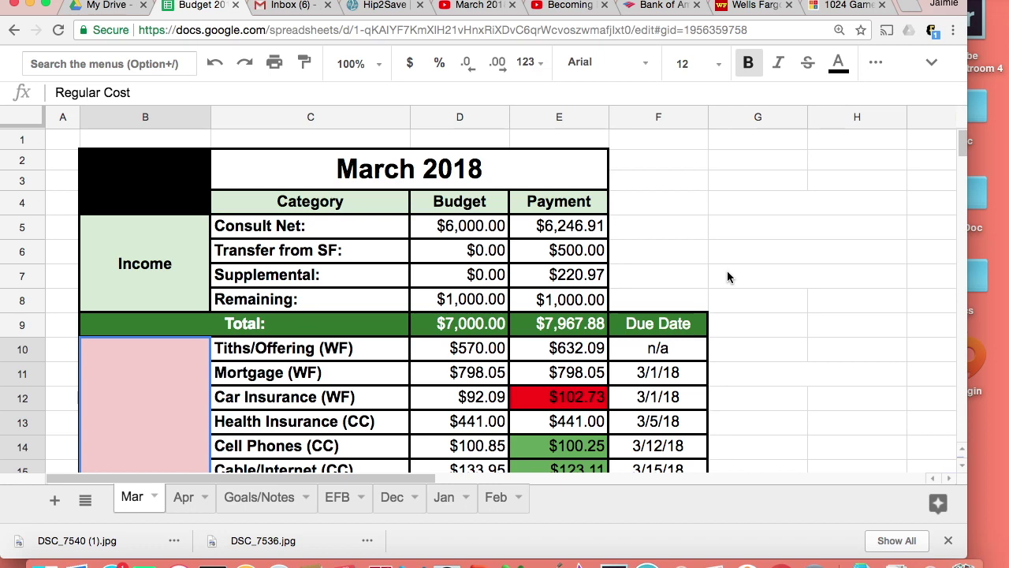
scroll(728, 275, "down", 2)
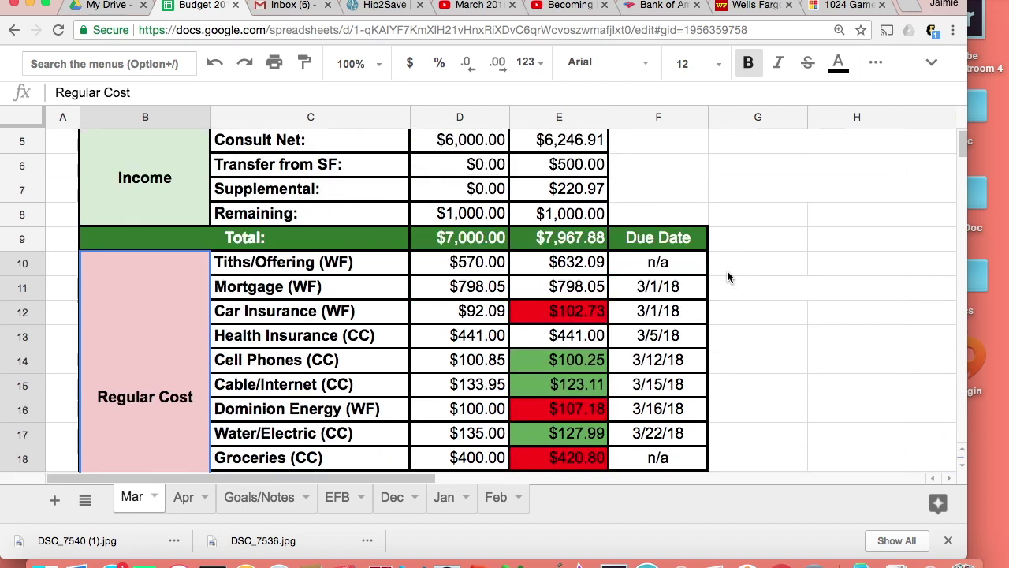
scroll(729, 275, "up", 2)
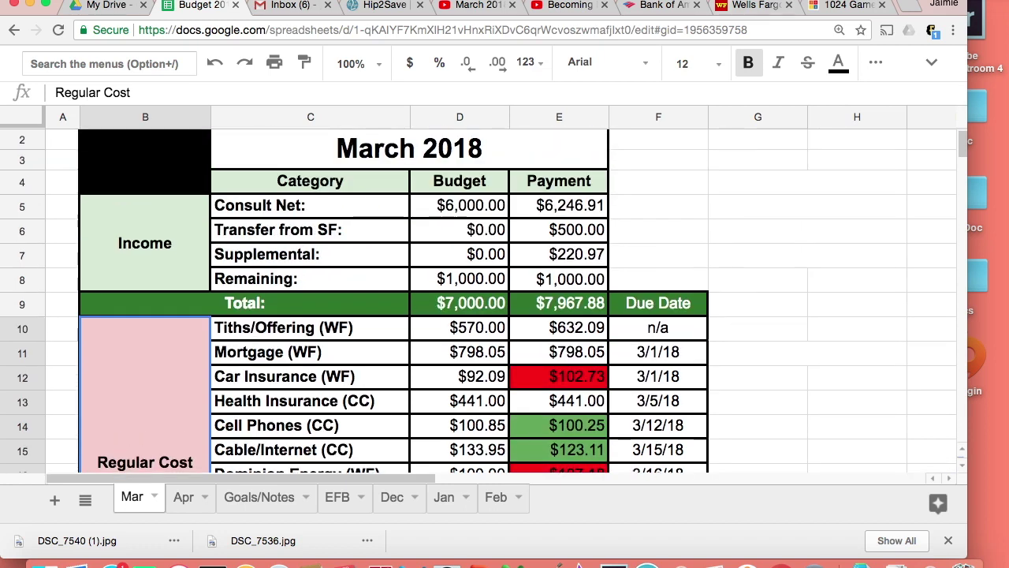